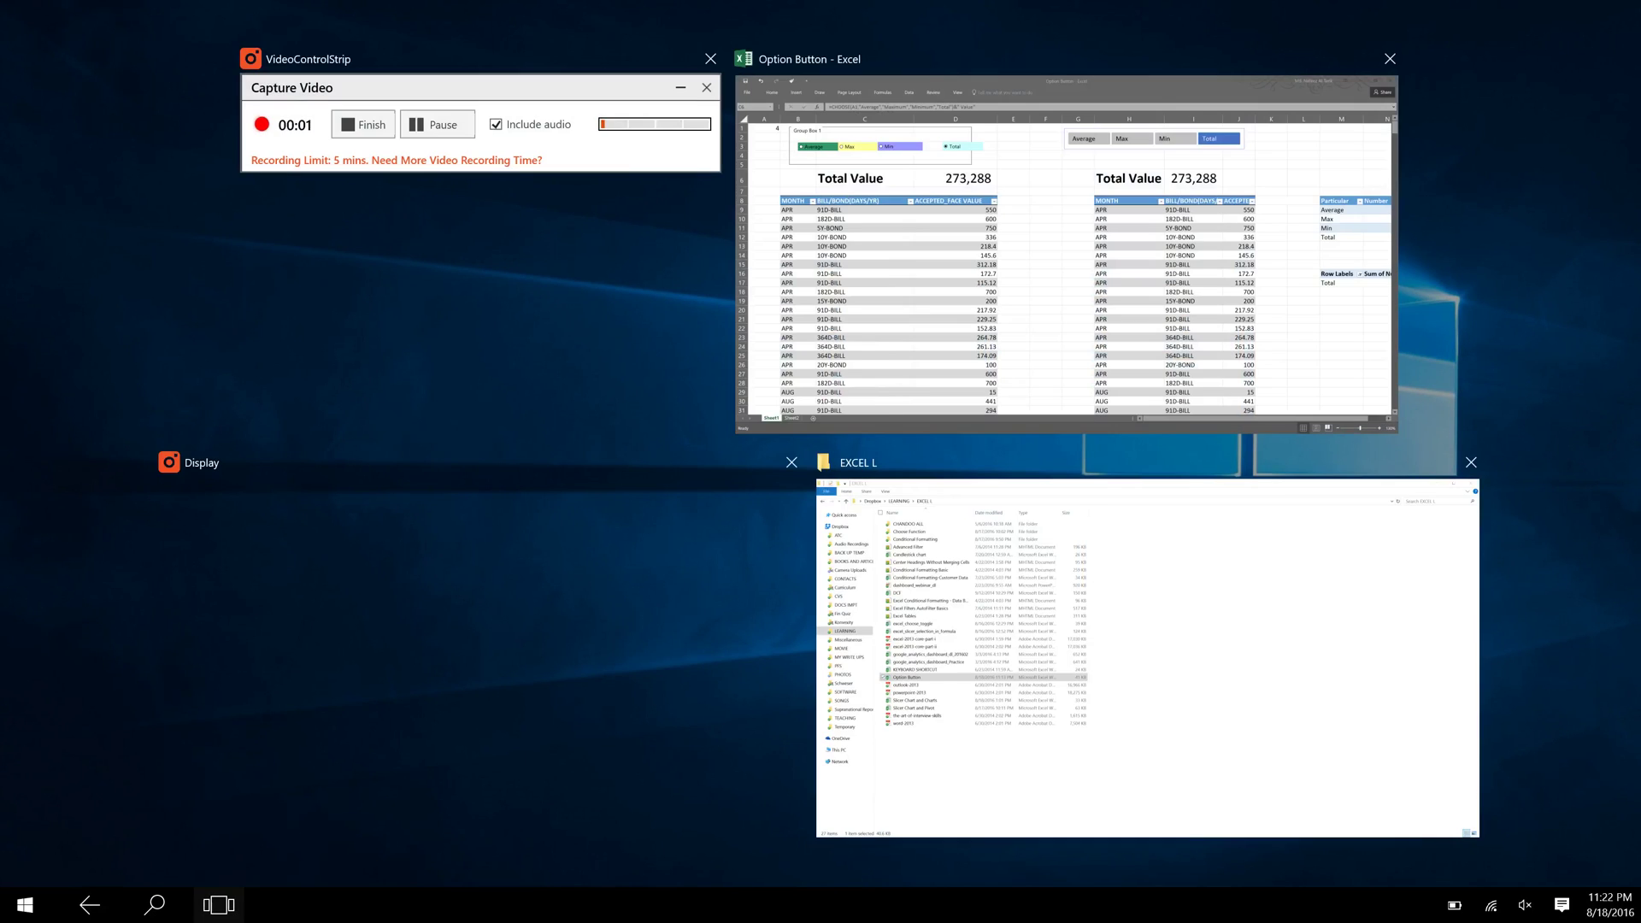
# Switch to the Option Button workbook in Excel and examine the Total Value heading and the two bill and bond tables on Sheet1.
pyautogui.click(1066, 248)
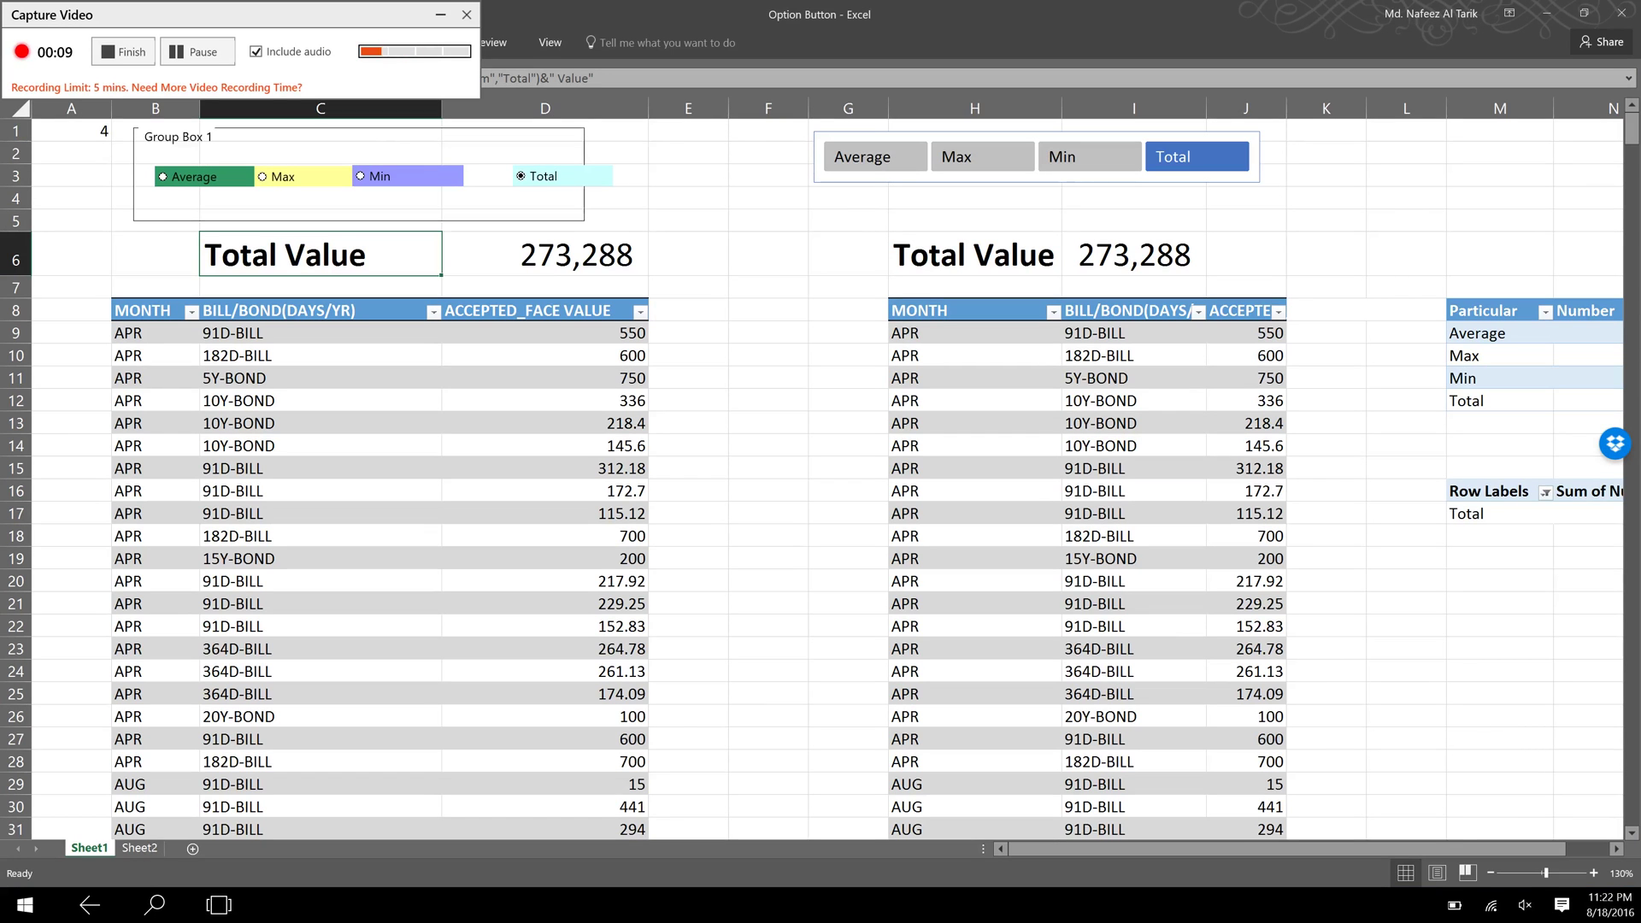
pyautogui.scroll(-3, 912, 337)
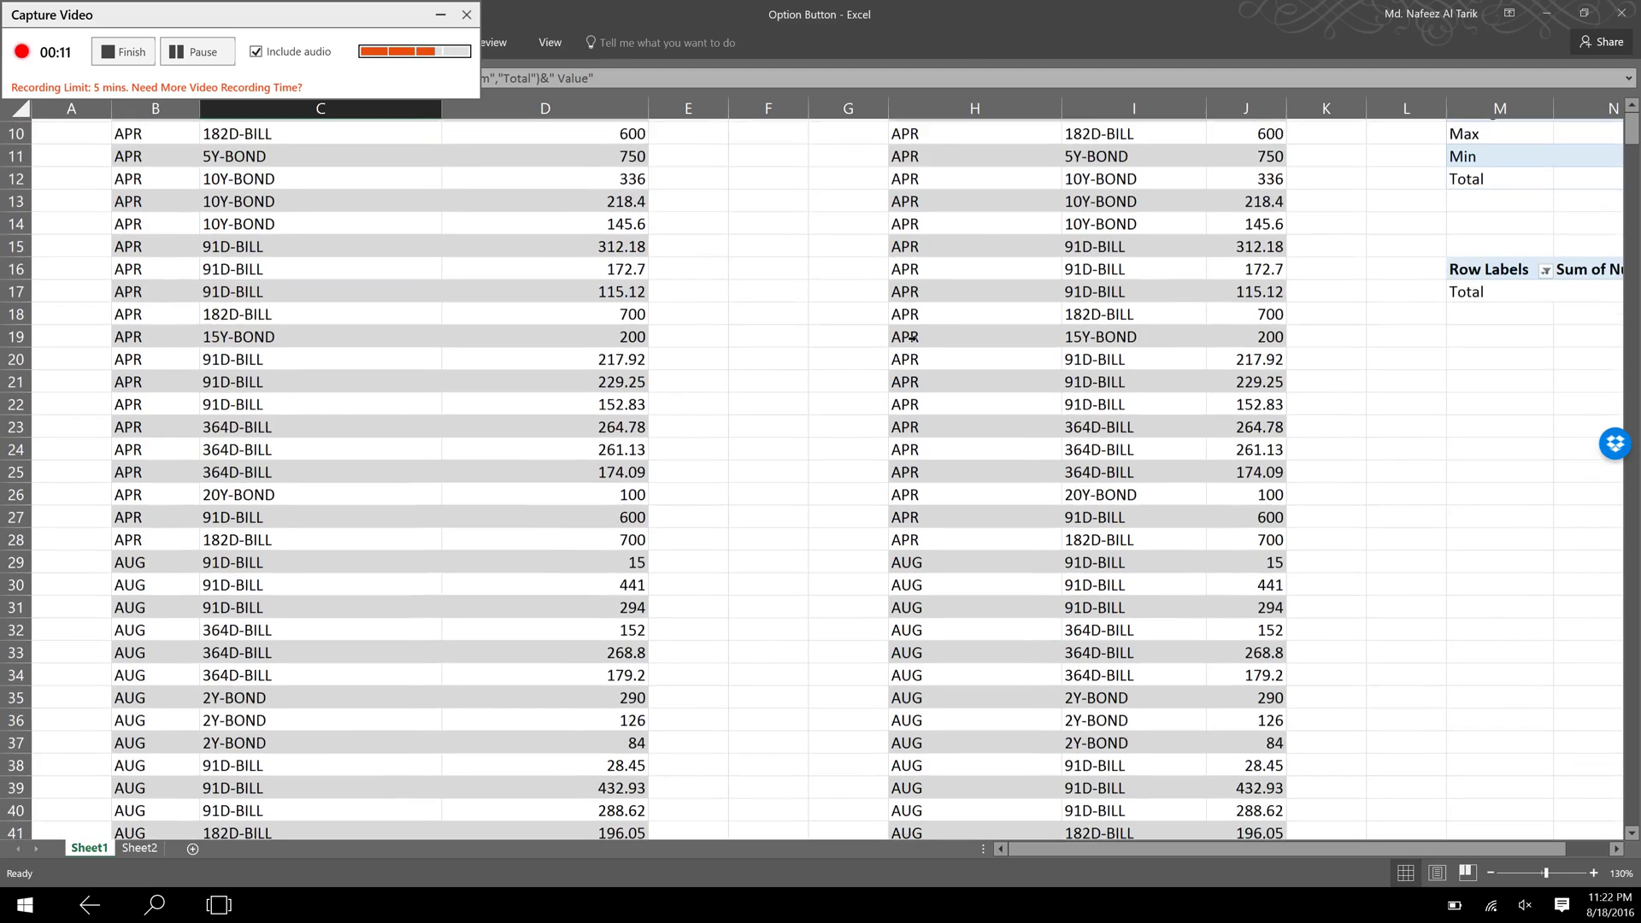
pyautogui.scroll(-1, 912, 337)
pyautogui.scroll(4, 912, 337)
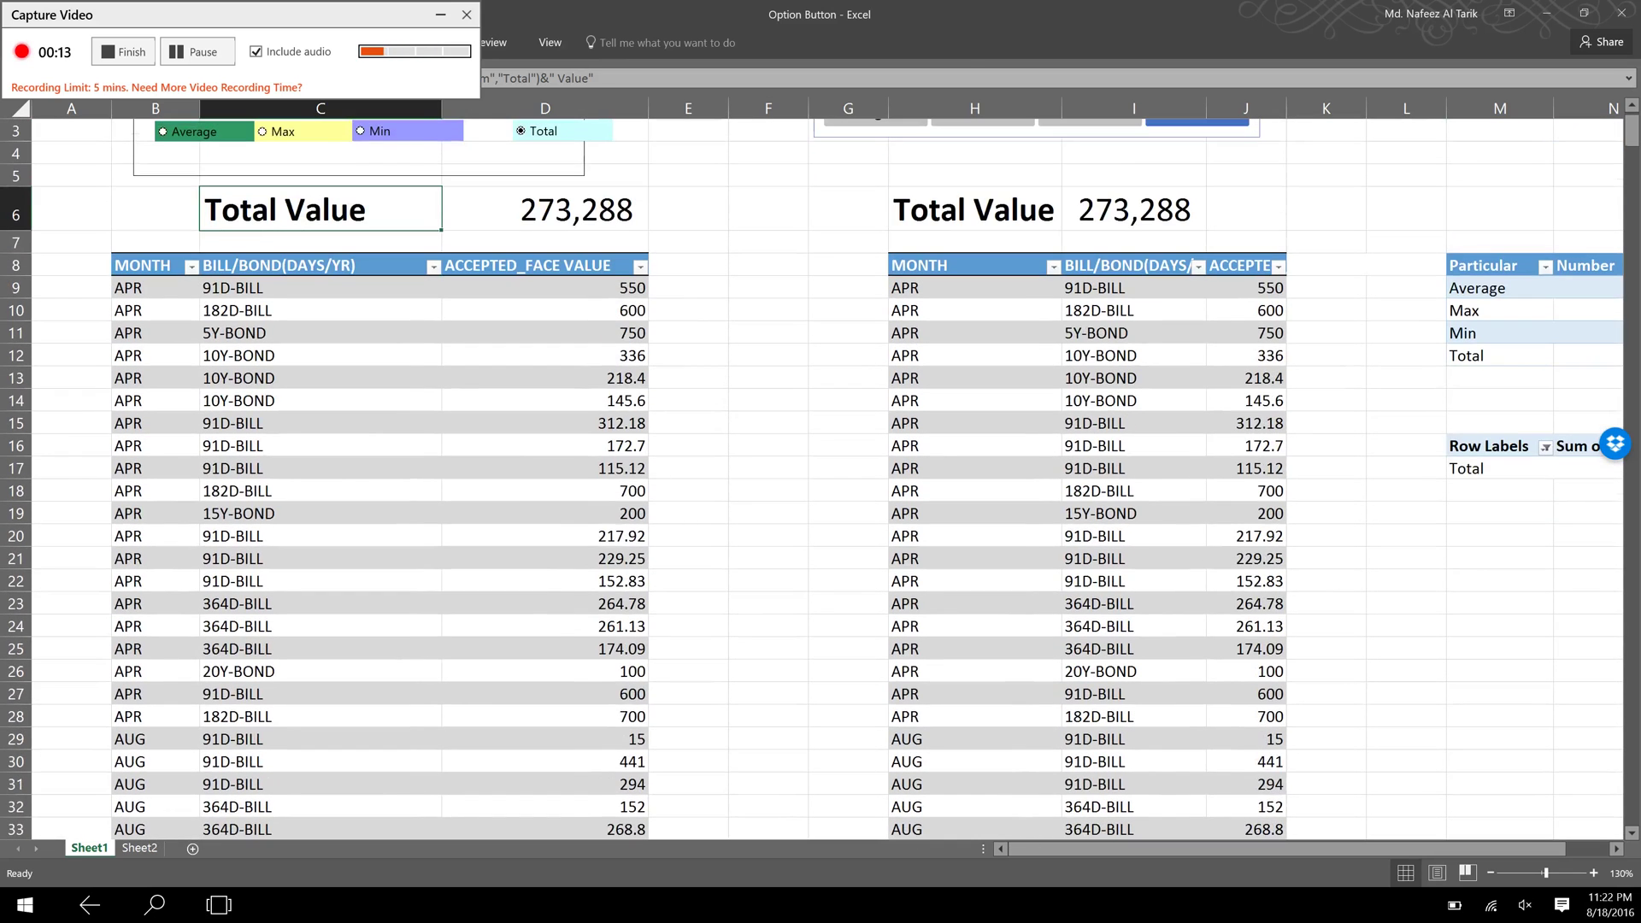
pyautogui.scroll(-2, 912, 337)
pyautogui.scroll(3, 912, 336)
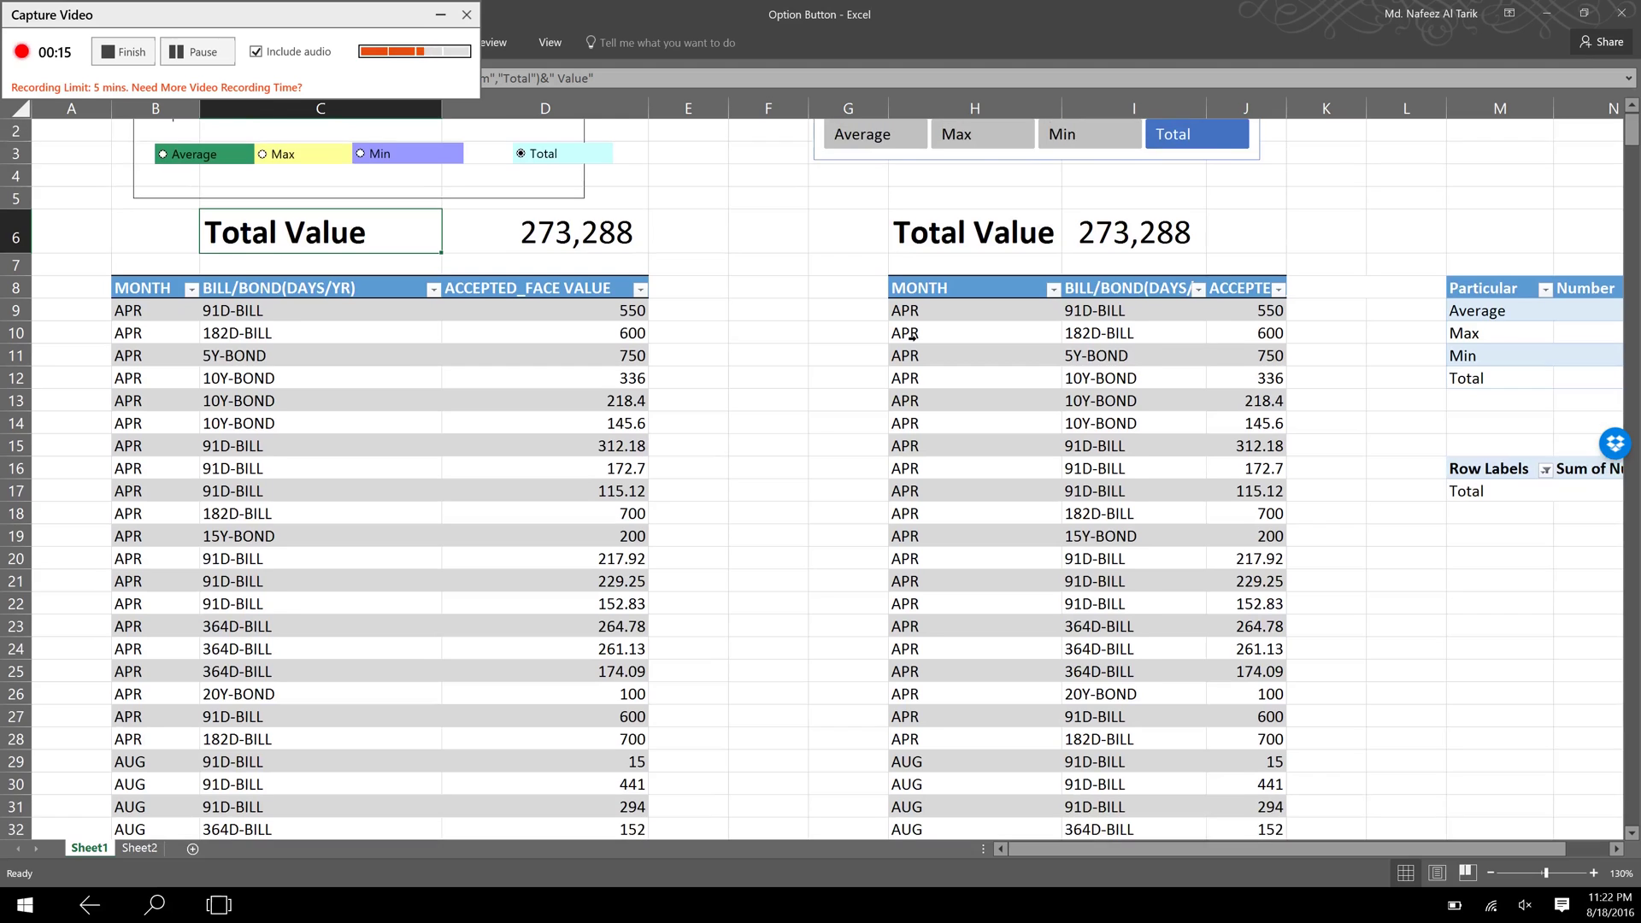
pyautogui.scroll(-1, 911, 336)
pyautogui.scroll(1, 912, 337)
pyautogui.scroll(-2, 912, 336)
pyautogui.scroll(1, 911, 337)
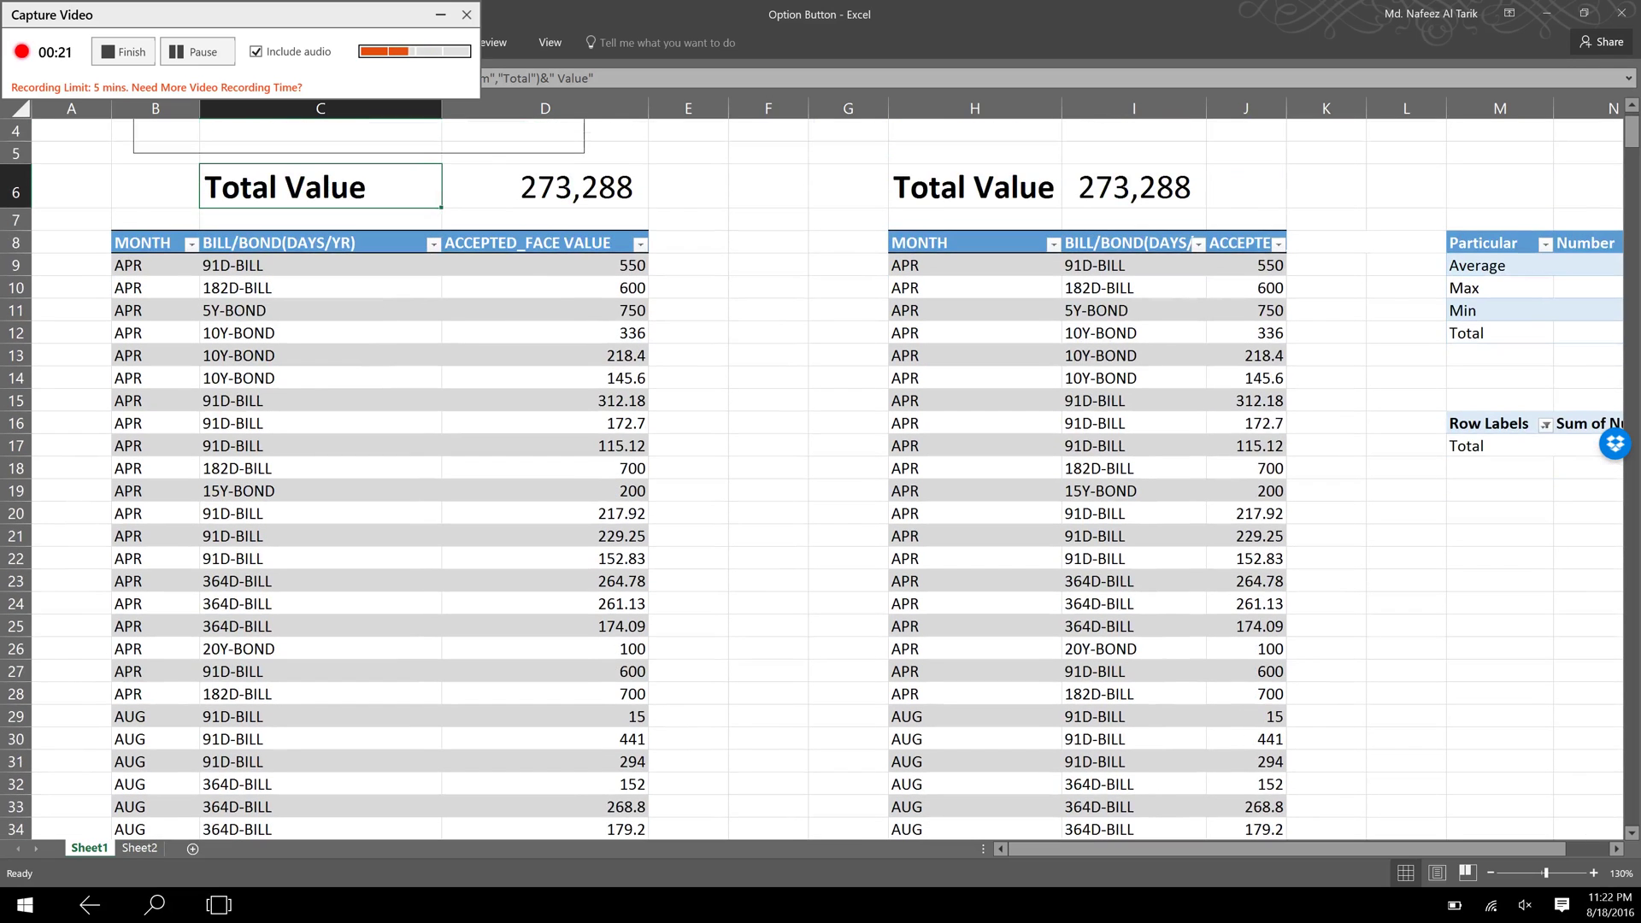
pyautogui.scroll(-4, 912, 342)
pyautogui.scroll(3, 912, 342)
pyautogui.scroll(1, 911, 342)
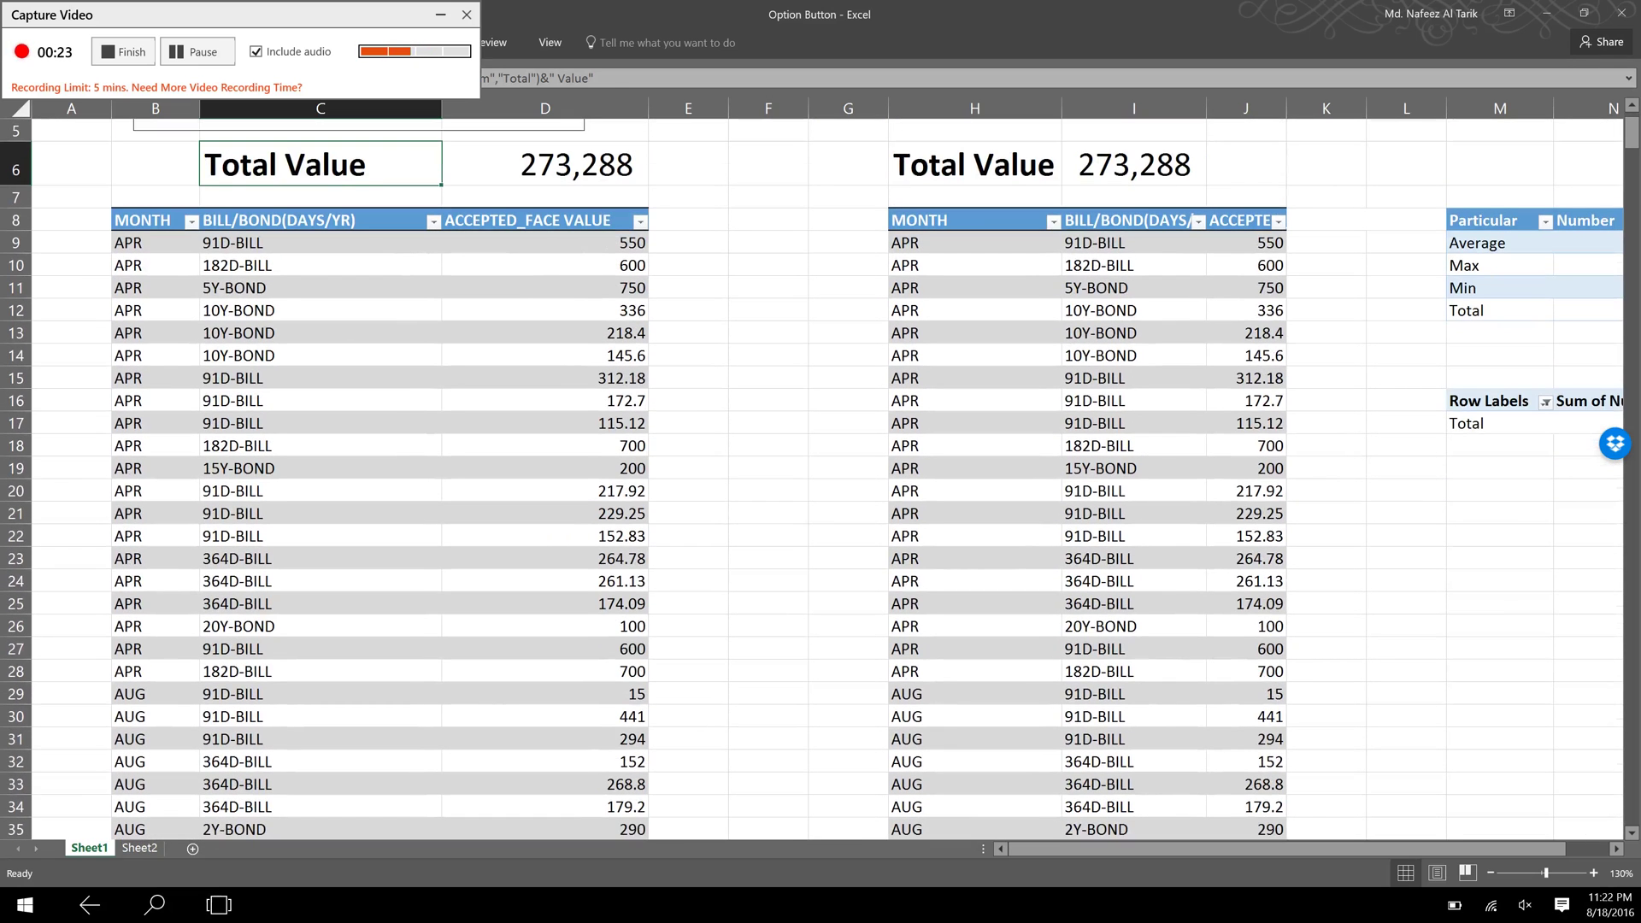
pyautogui.scroll(-3, 912, 342)
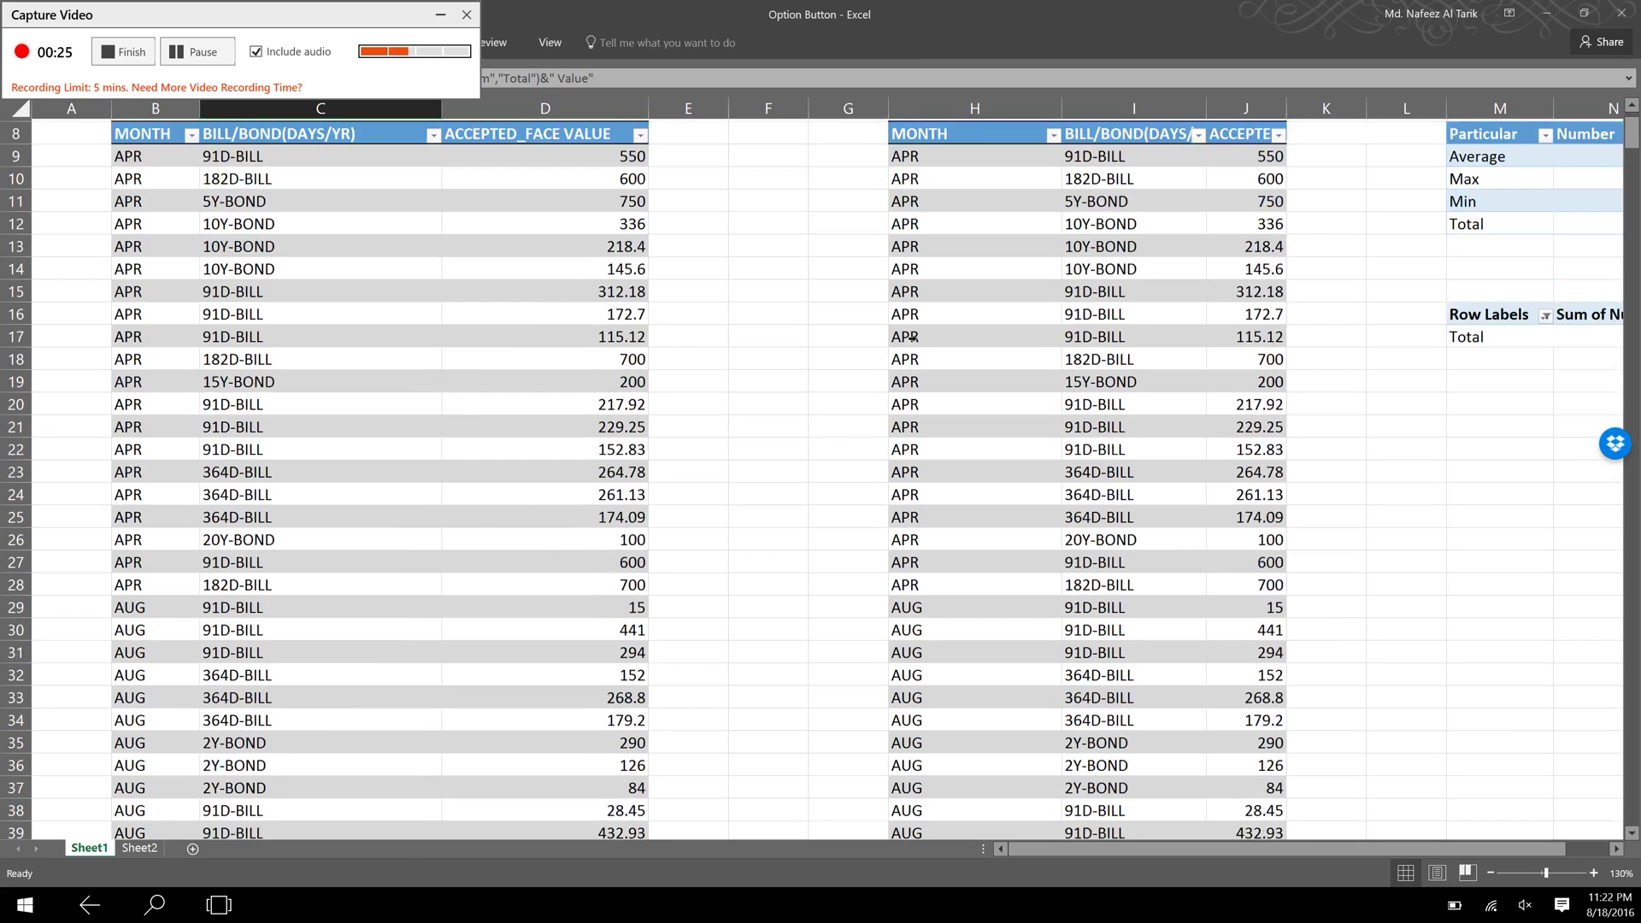
pyautogui.scroll(3, 912, 342)
pyautogui.scroll(1, 912, 342)
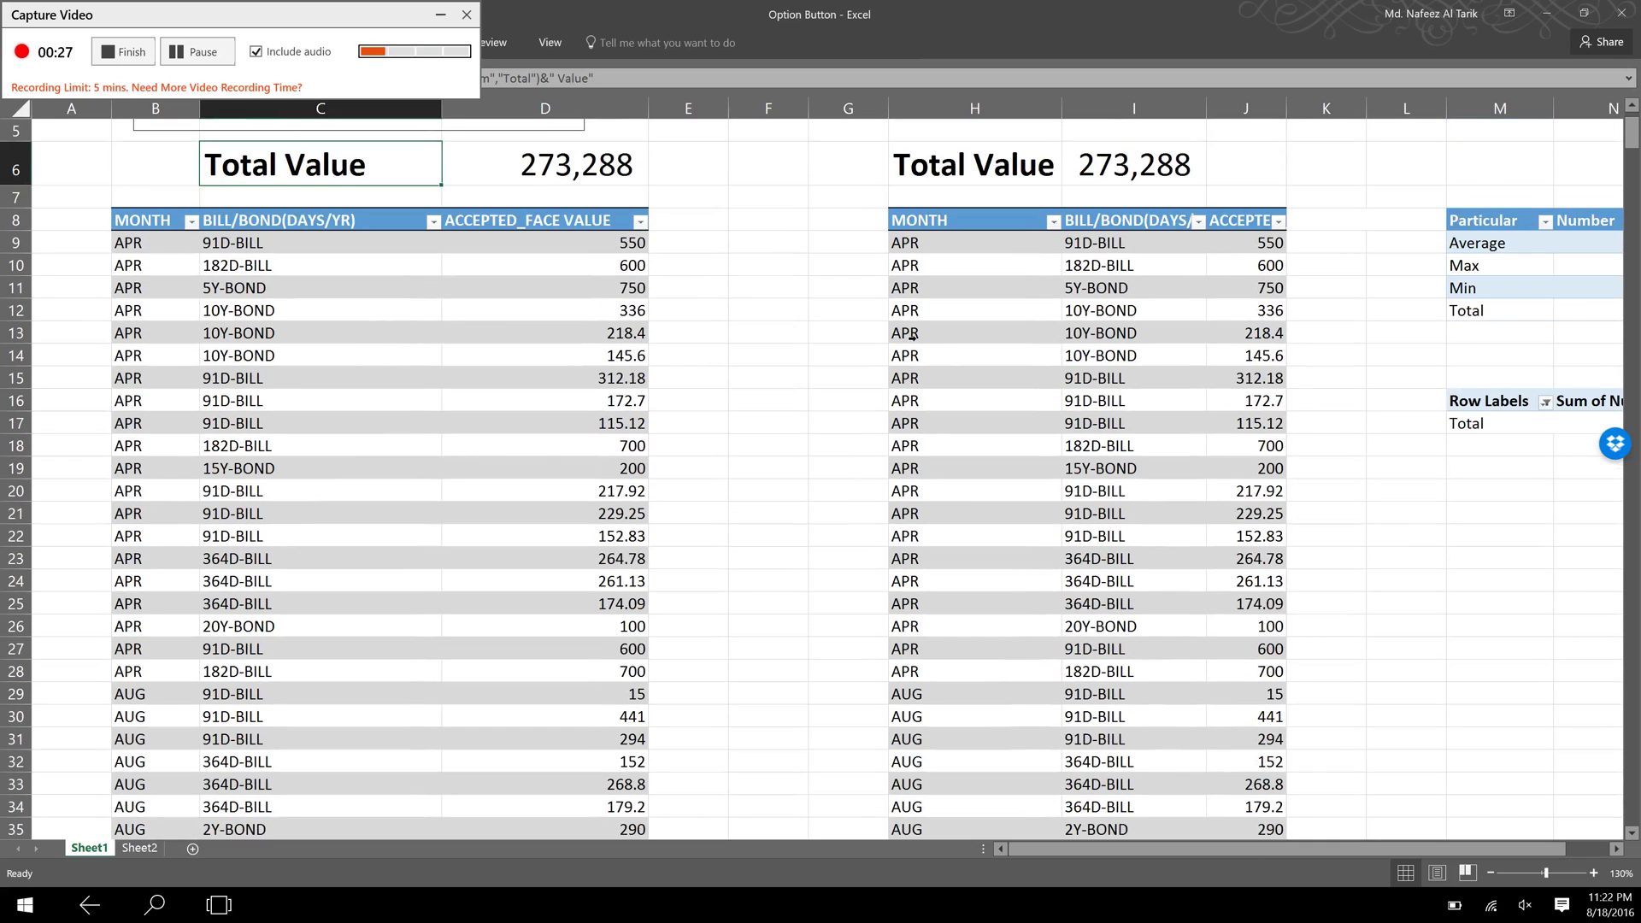
pyautogui.scroll(-5, 912, 336)
pyautogui.scroll(5, 912, 336)
pyautogui.scroll(2, 911, 335)
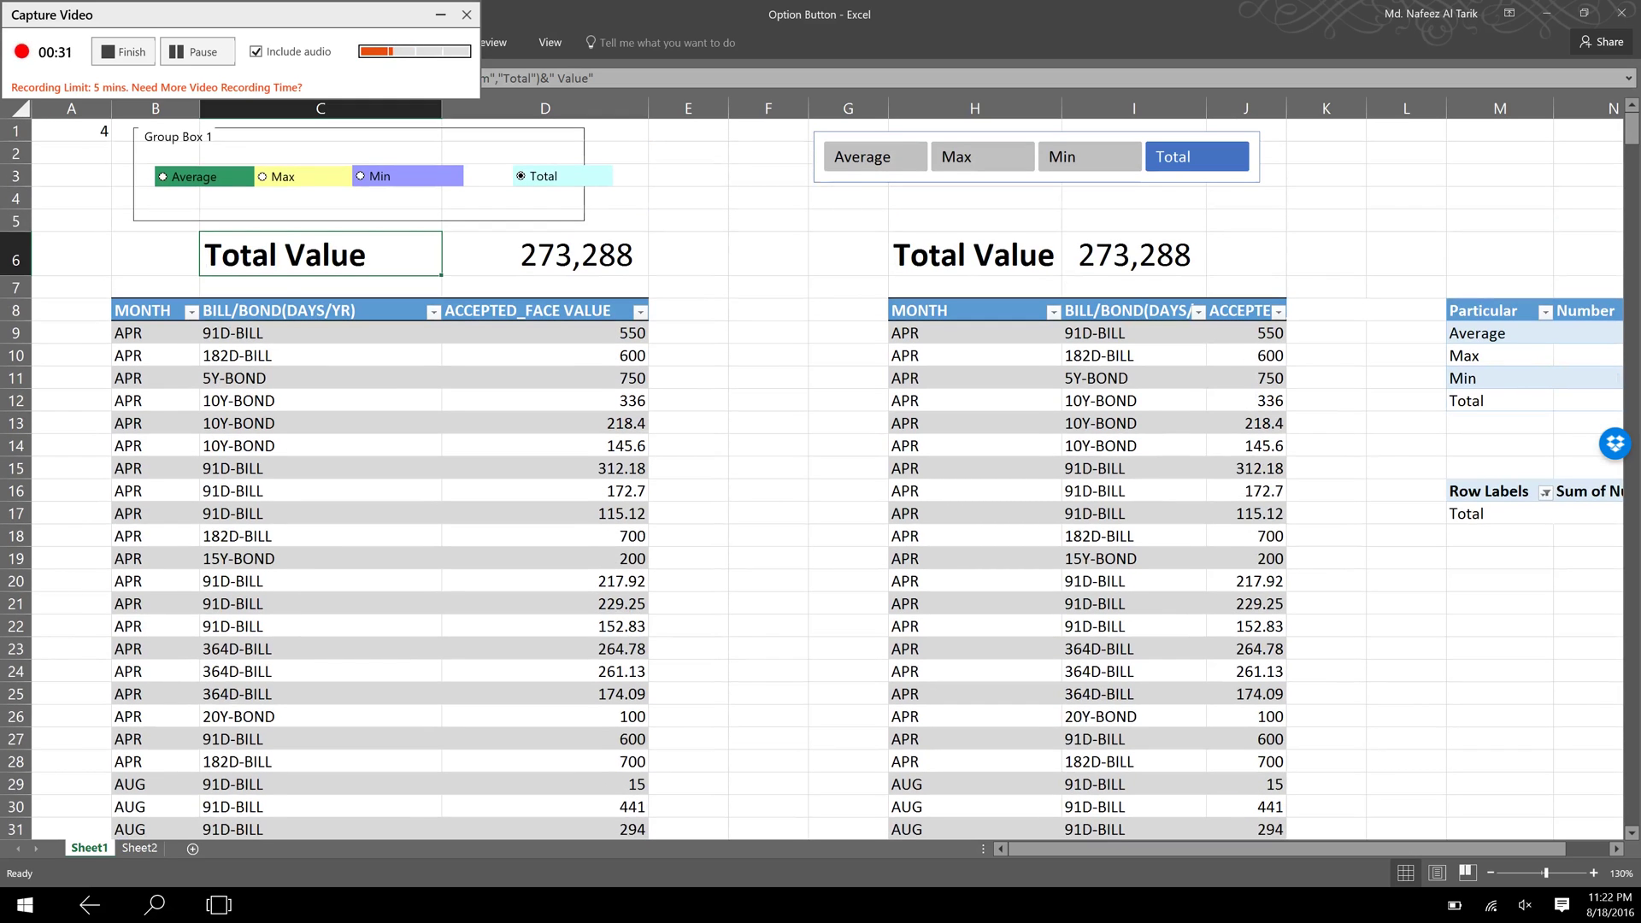
pyautogui.click(368, 255)
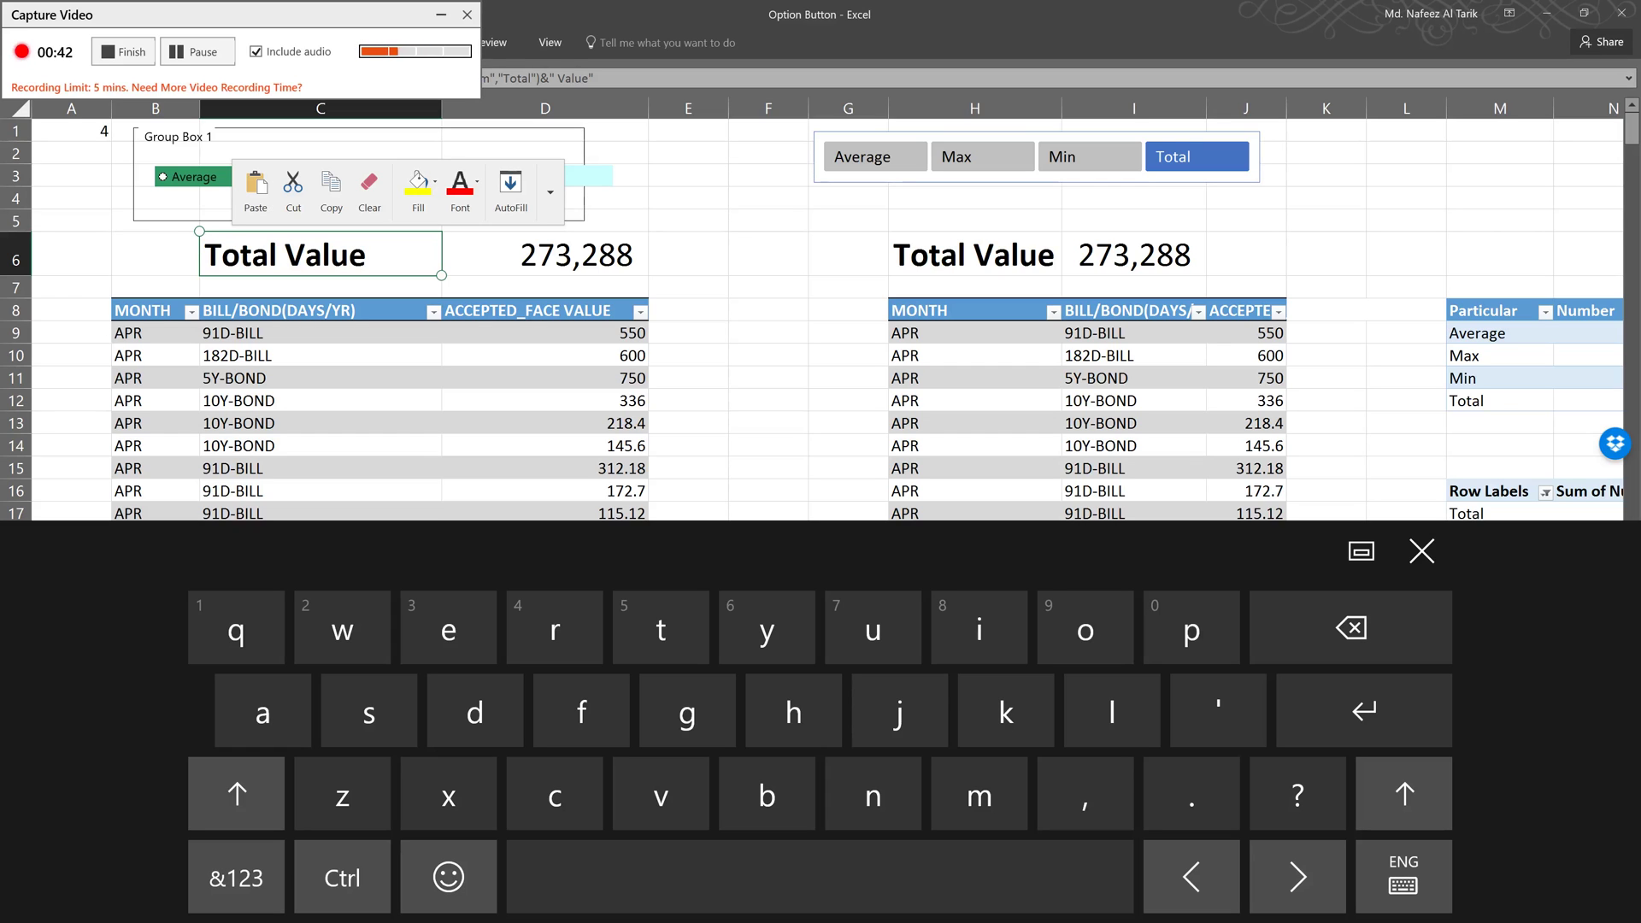
pyautogui.press('Return')
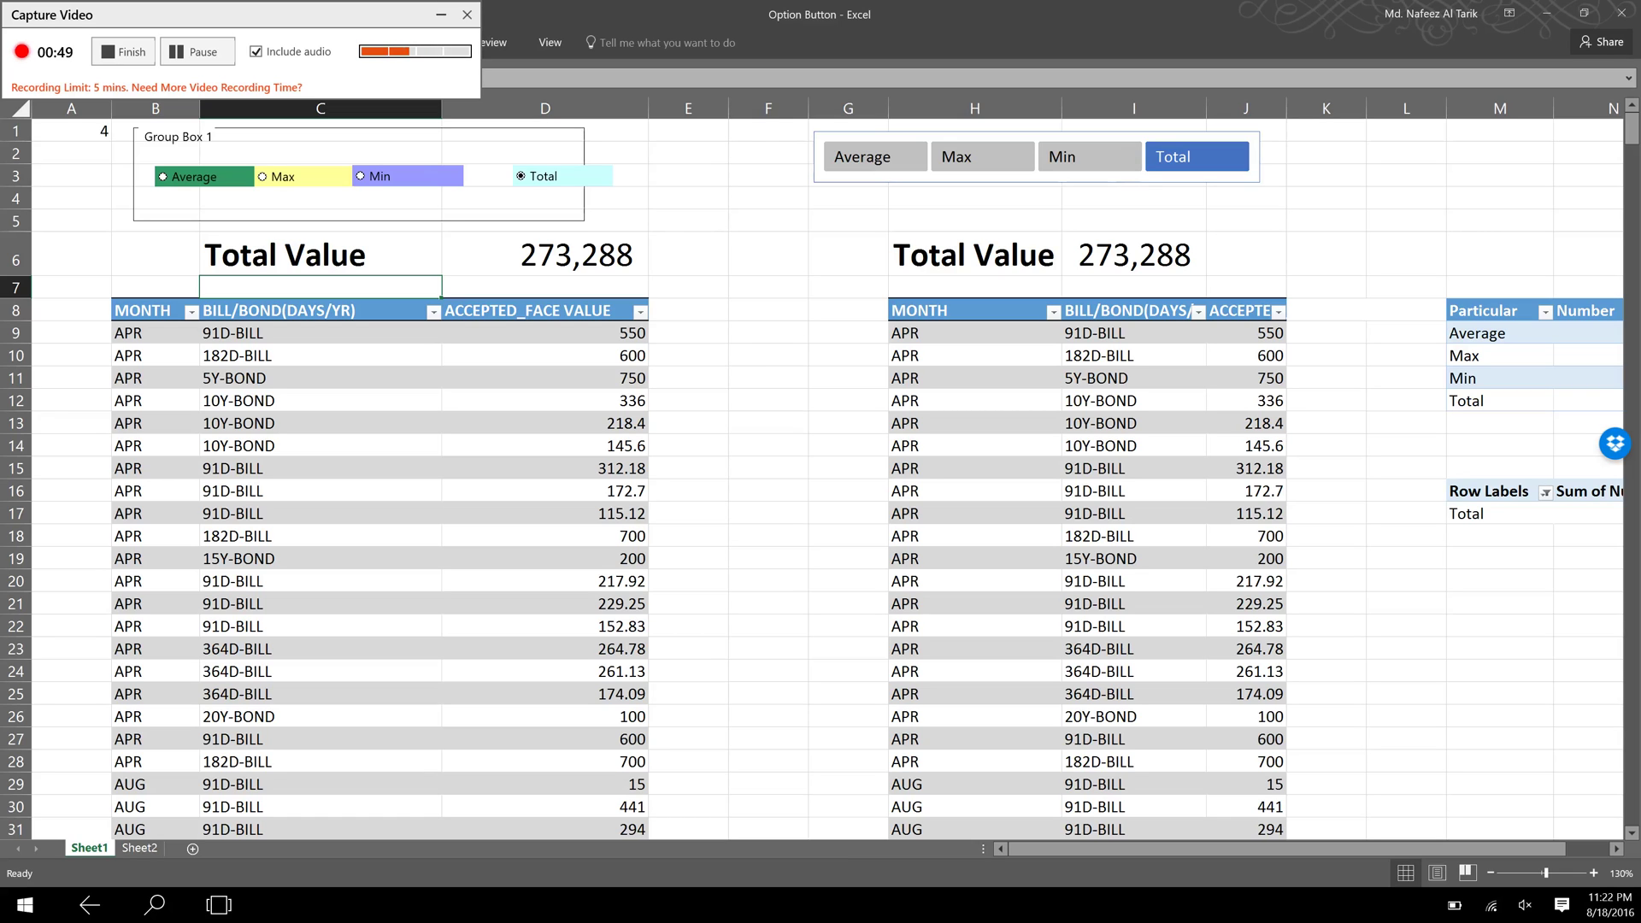
# Select the Average, Max, Min and Total option buttons in Group Box 1 one after another to check each face-value summary.
pyautogui.click(162, 176)
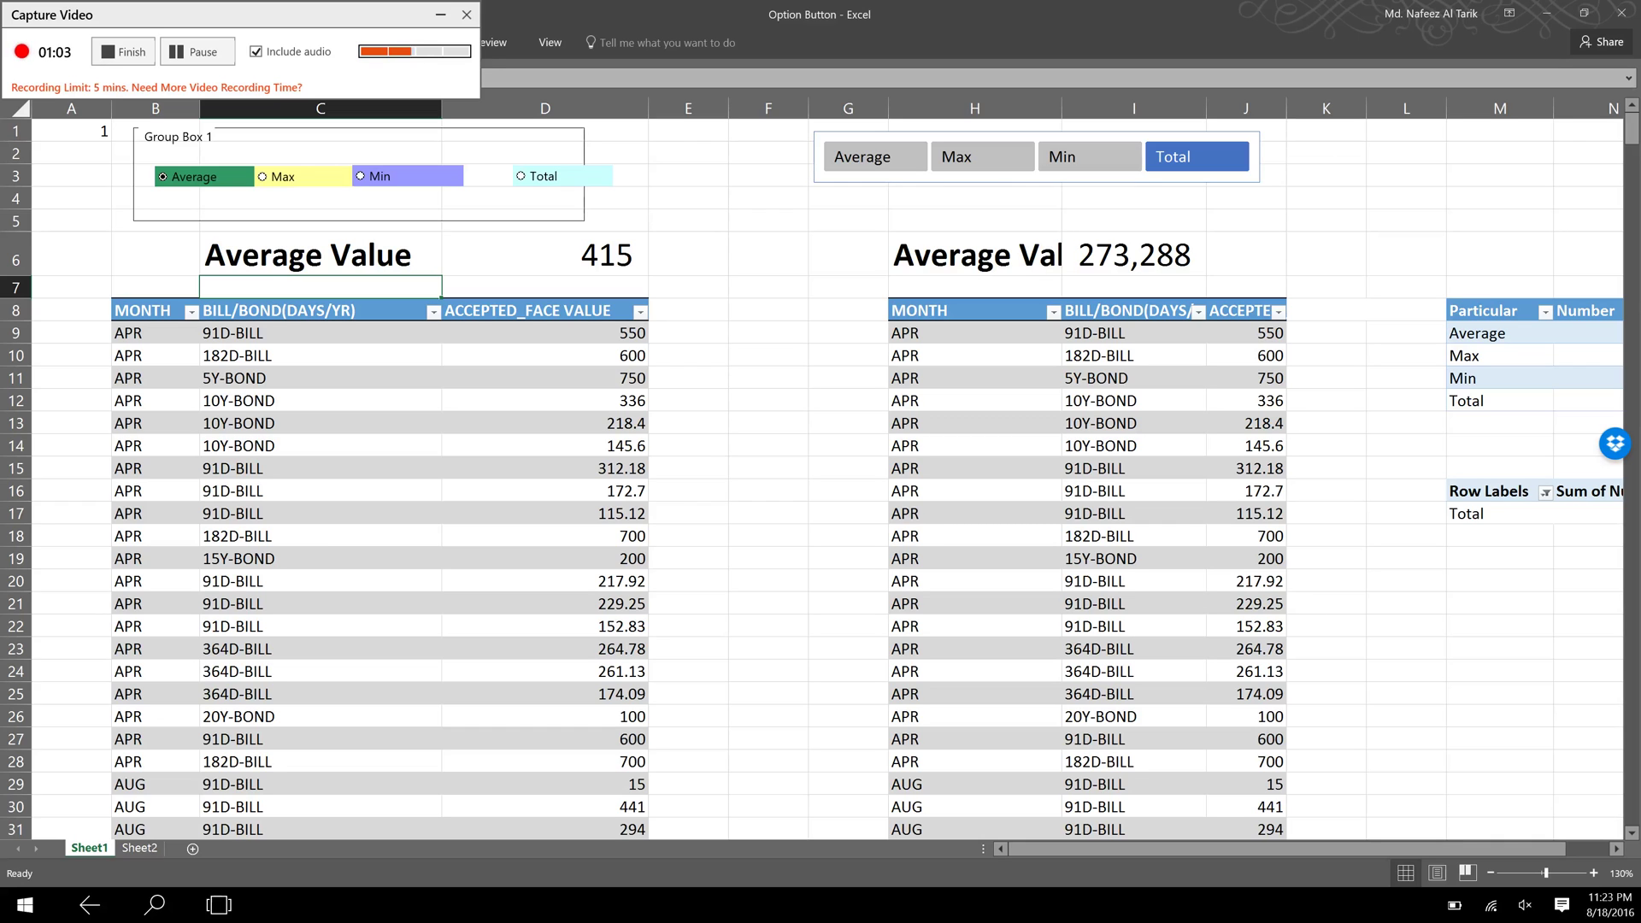
pyautogui.click(280, 176)
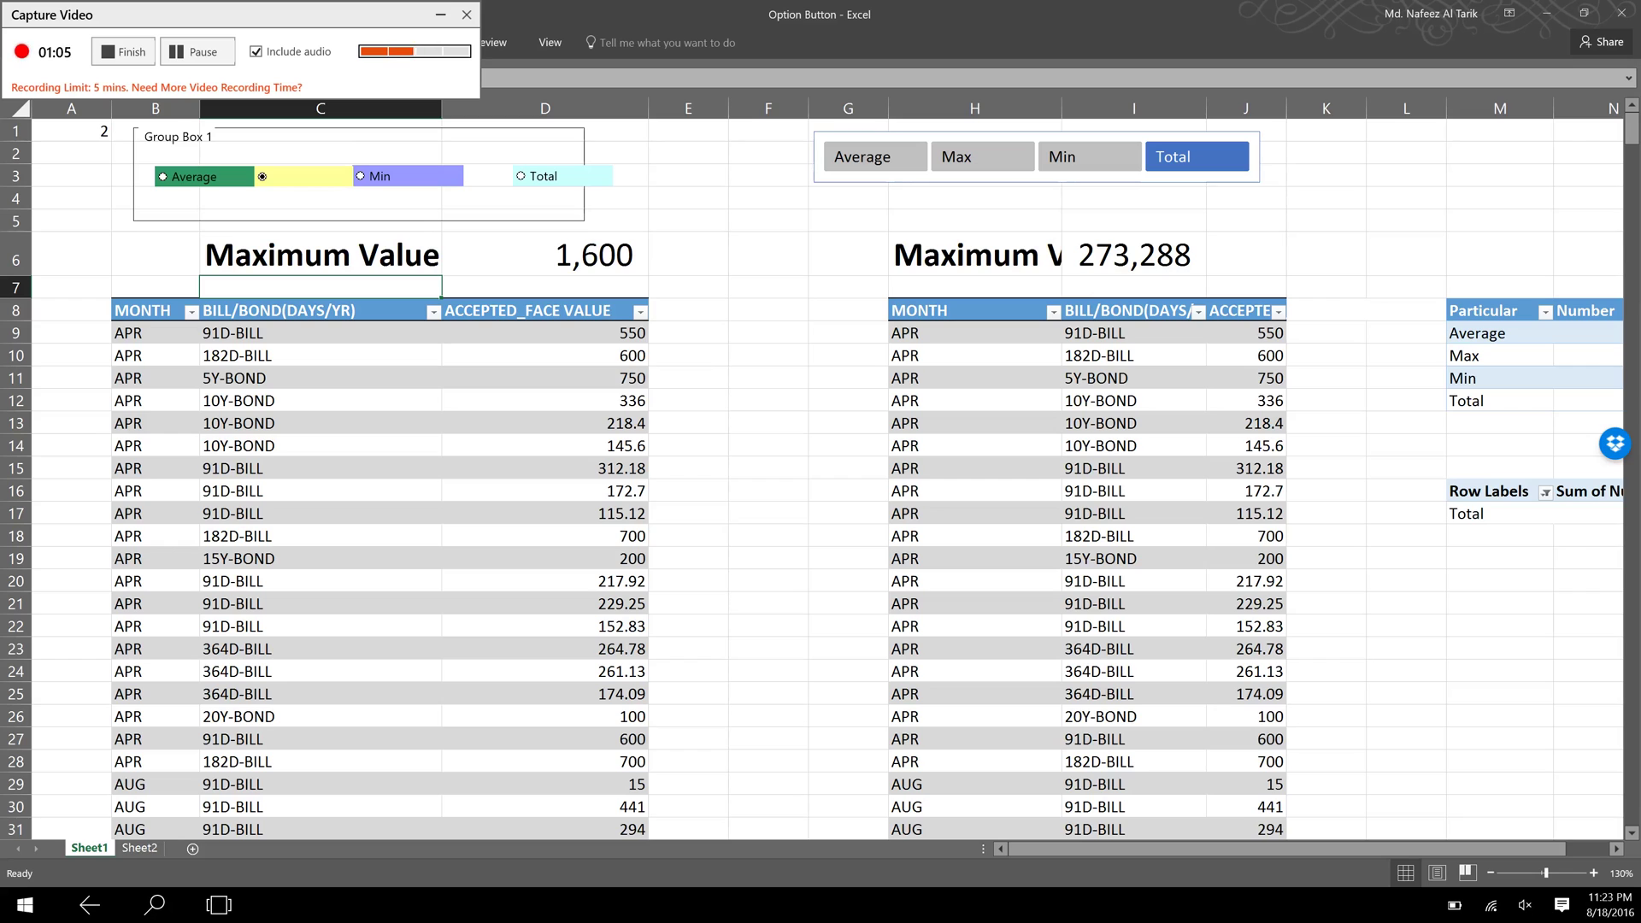
pyautogui.click(1410, 494)
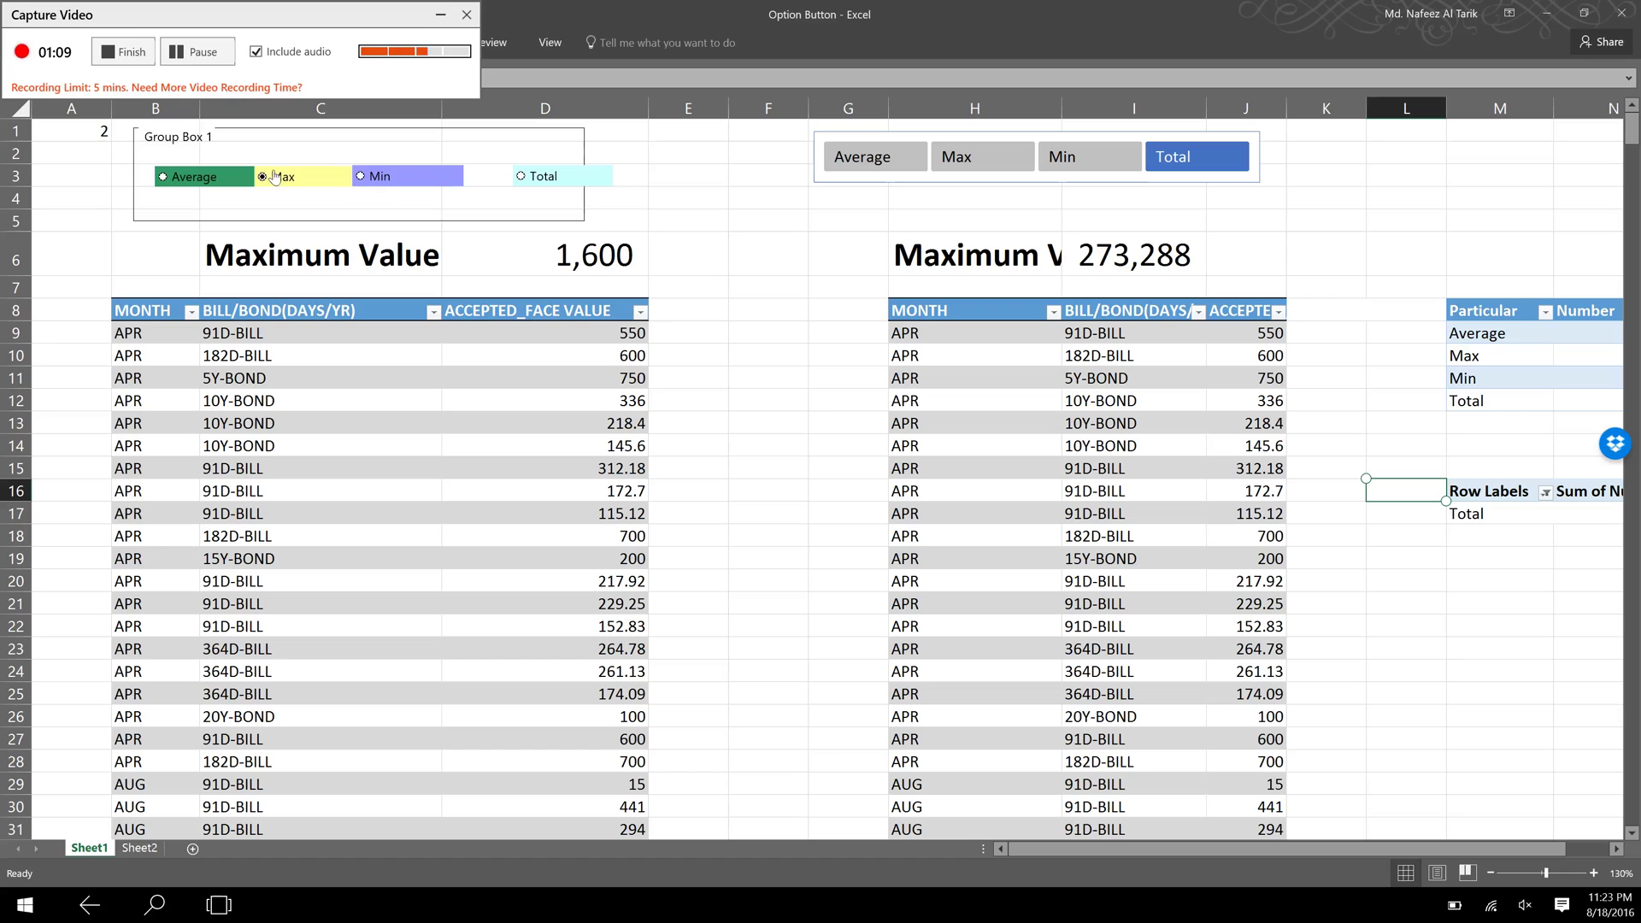
pyautogui.click(379, 176)
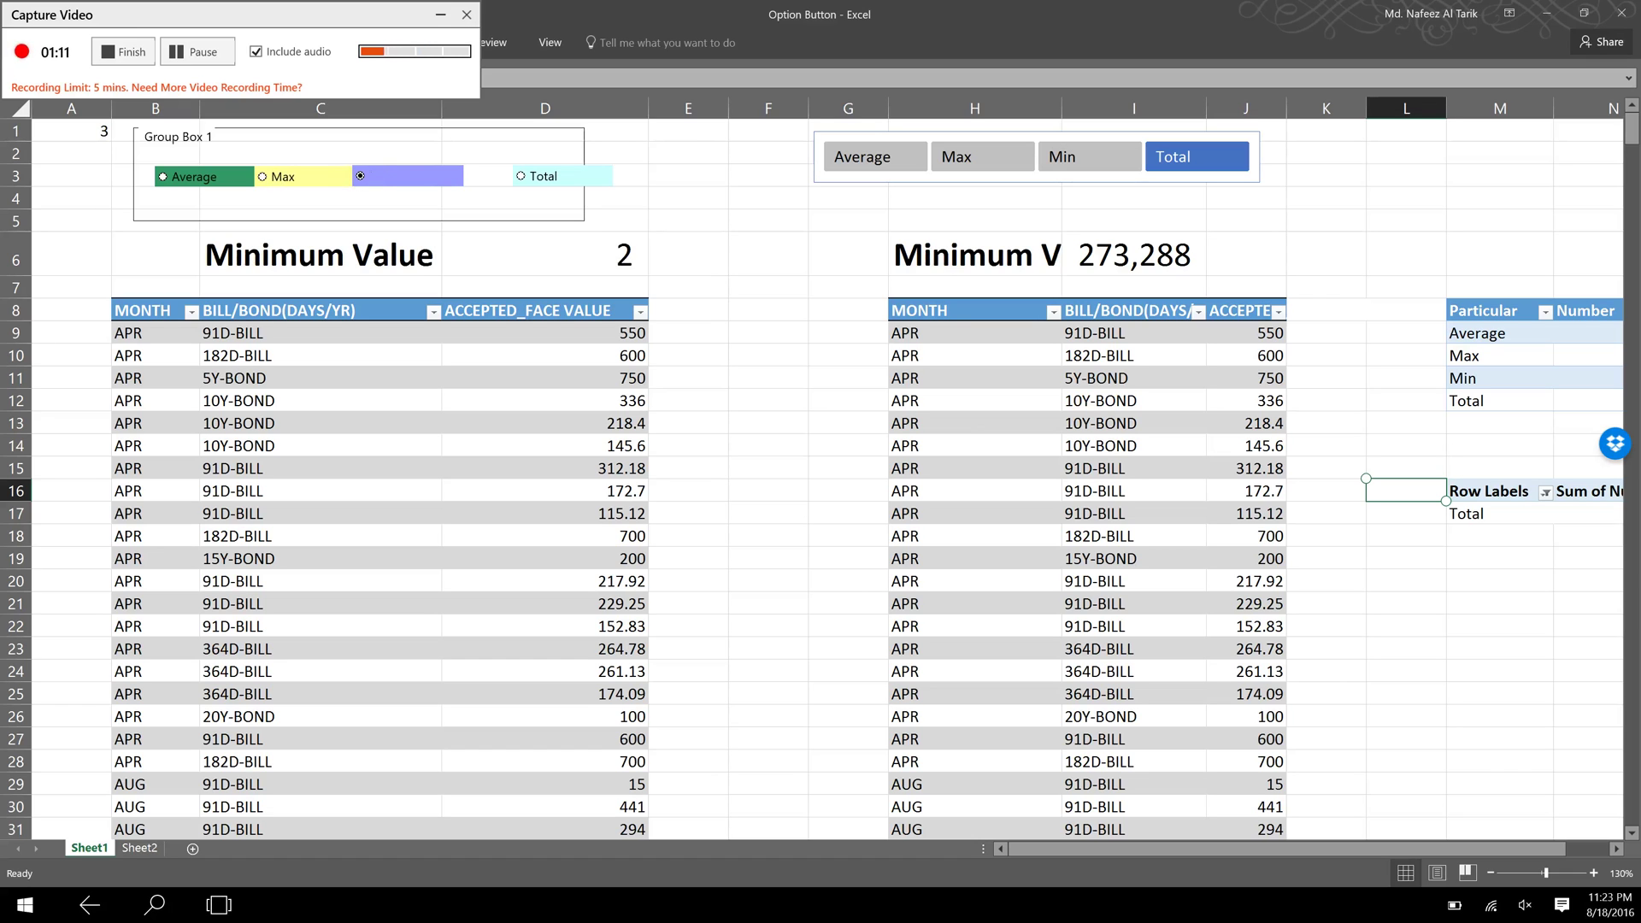
pyautogui.click(521, 195)
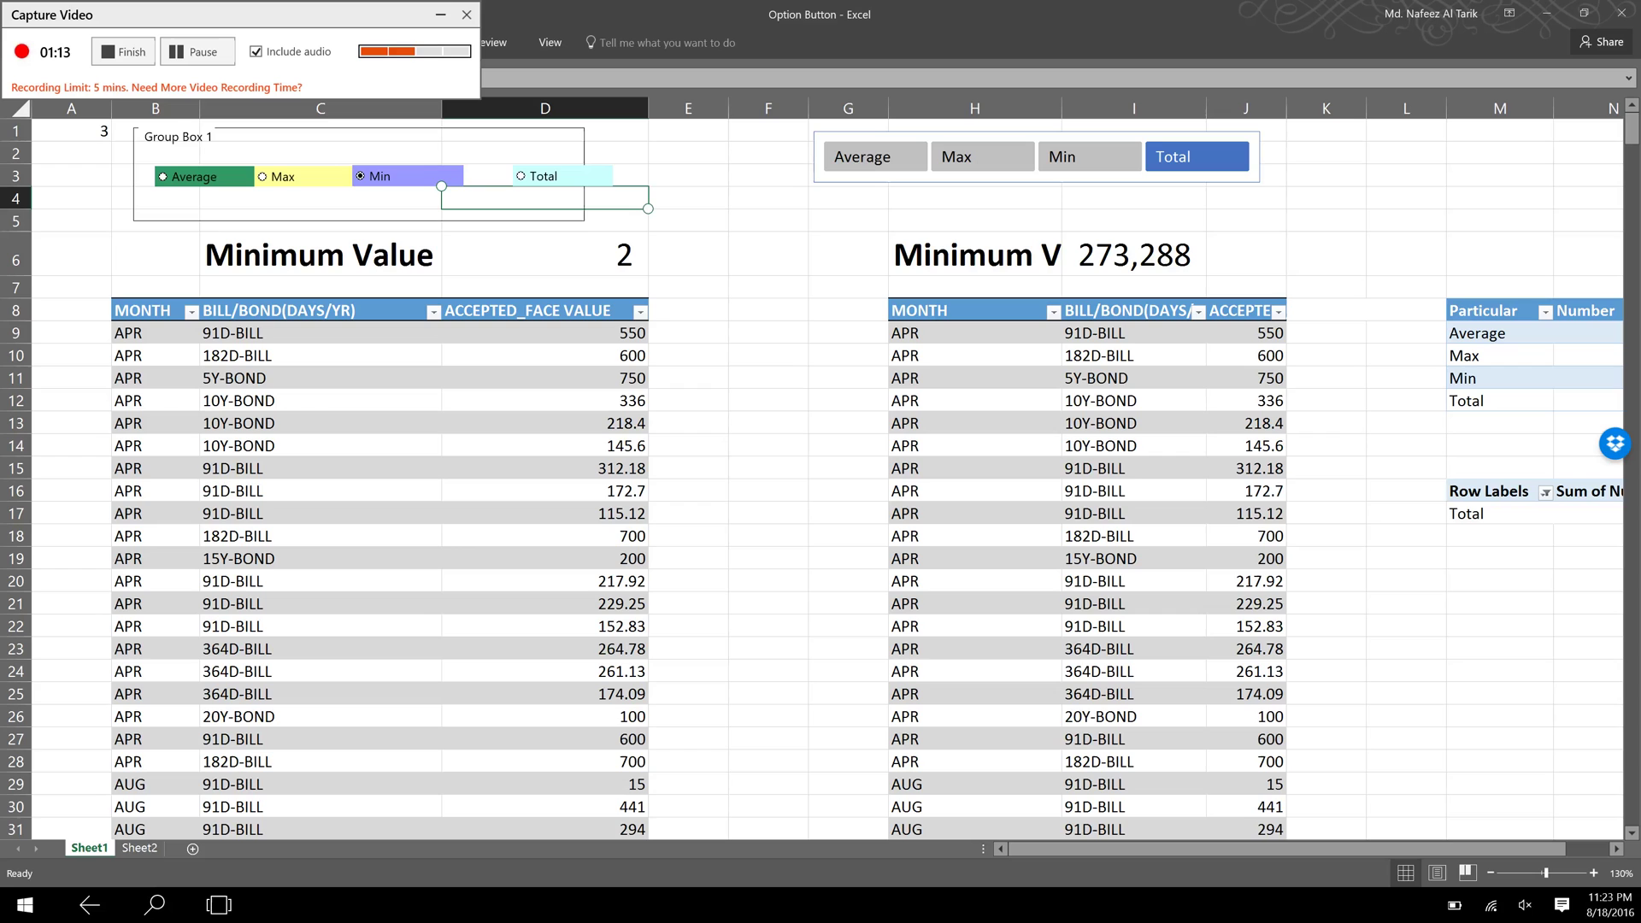
pyautogui.click(520, 176)
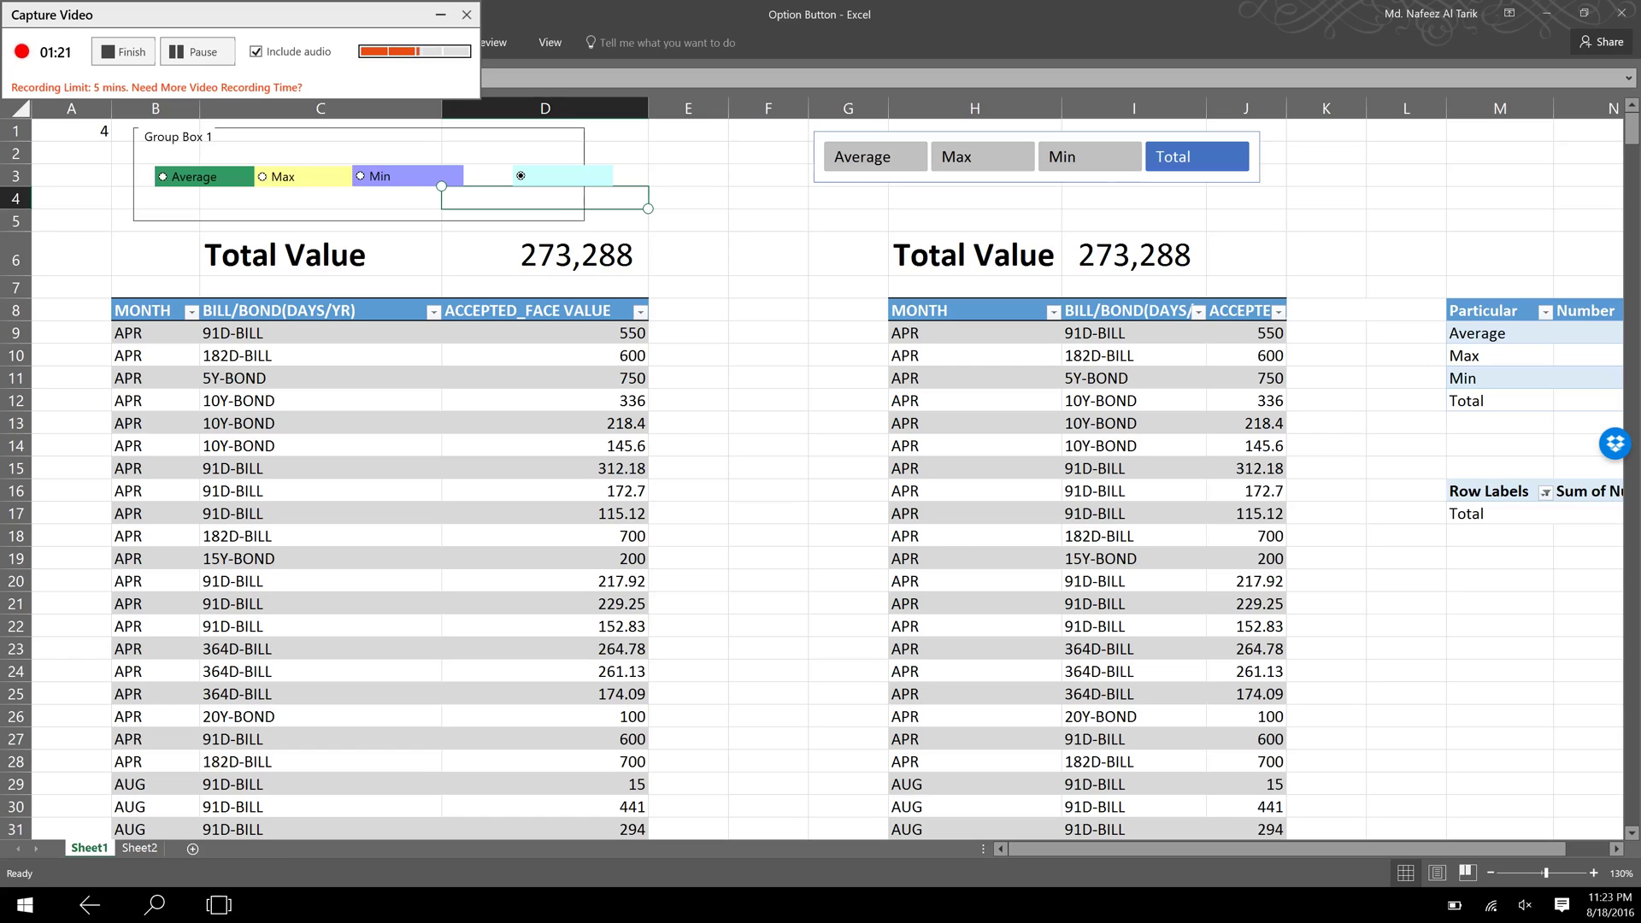
# Filter the pivot table with the slicer by Average, Max, Min and finally Total to compare the second table's summary value.
pyautogui.click(875, 157)
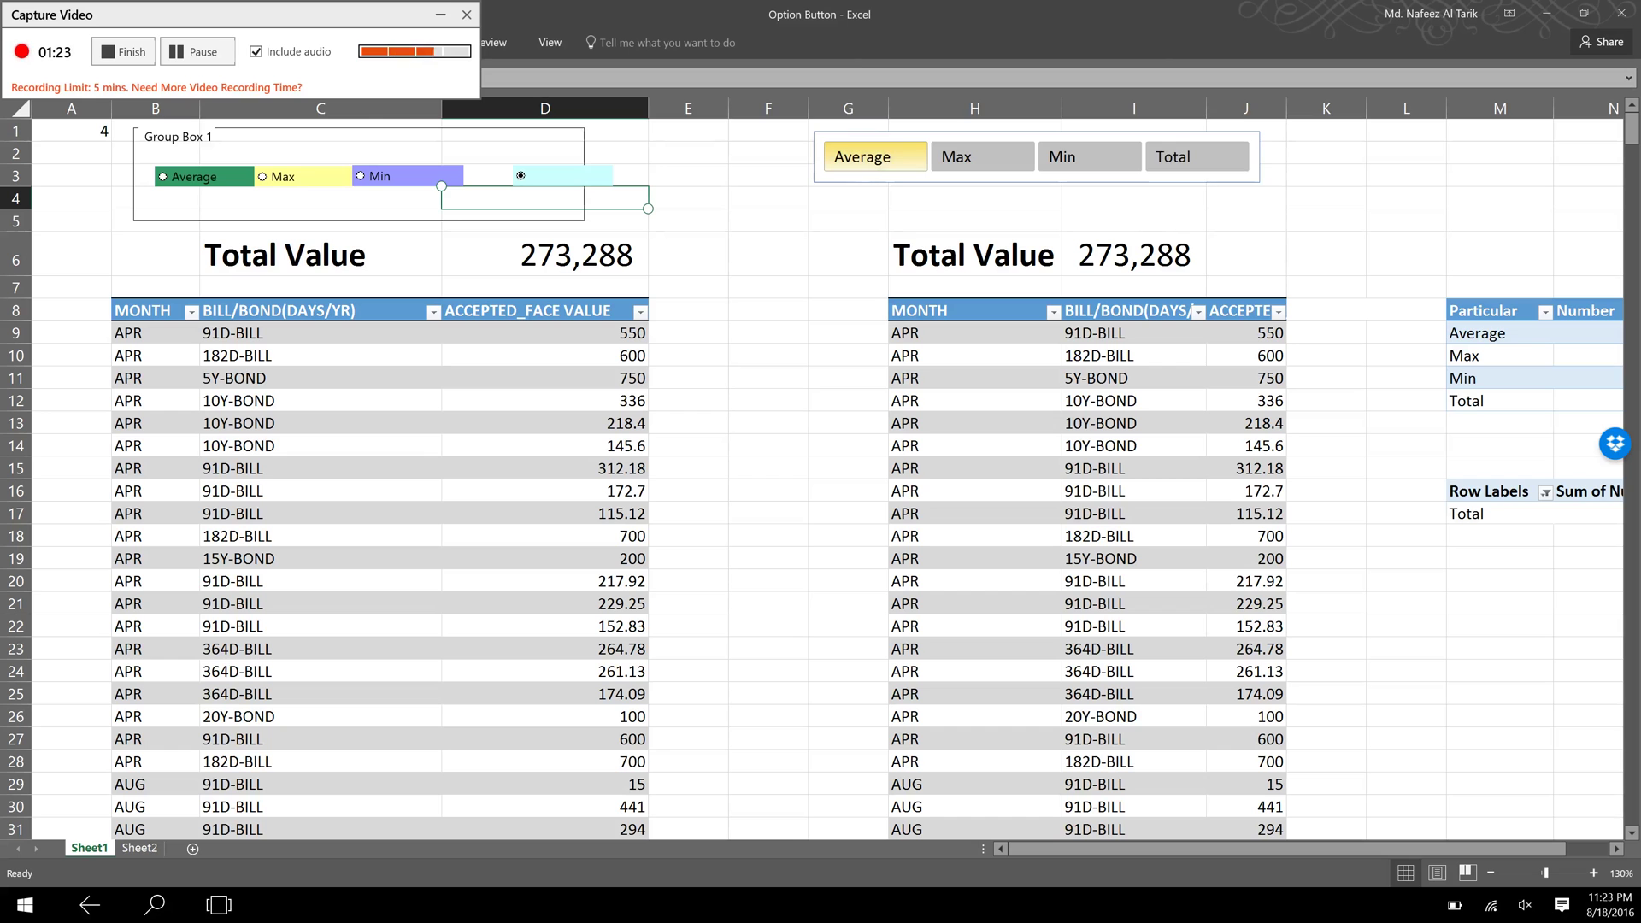
pyautogui.hscroll(5, 523, 192)
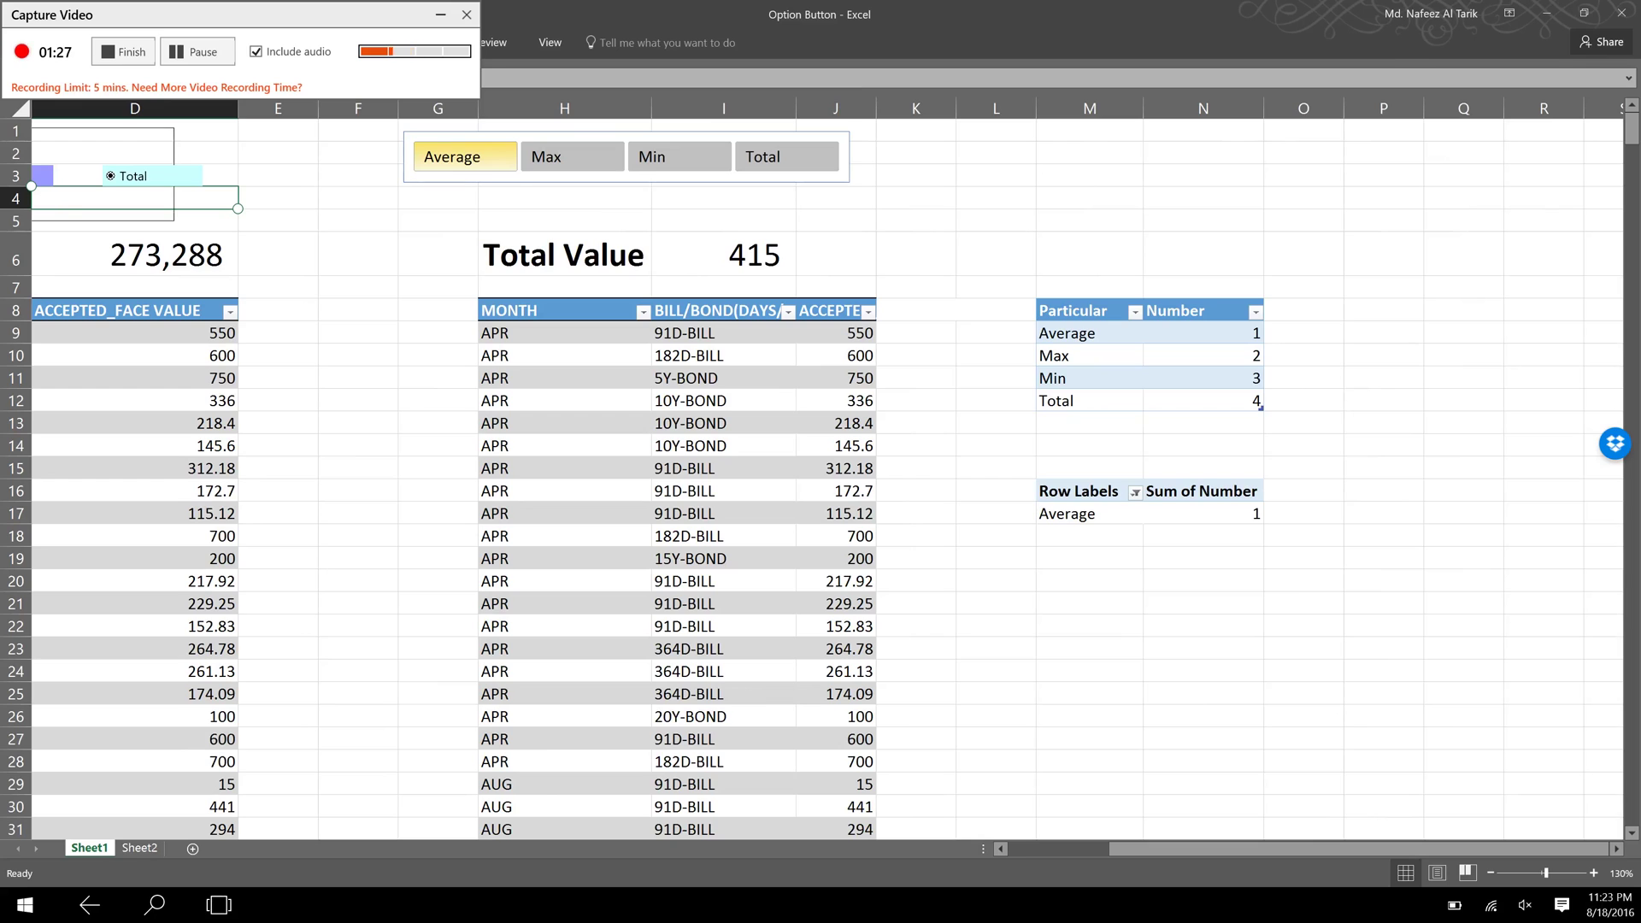
pyautogui.click(572, 158)
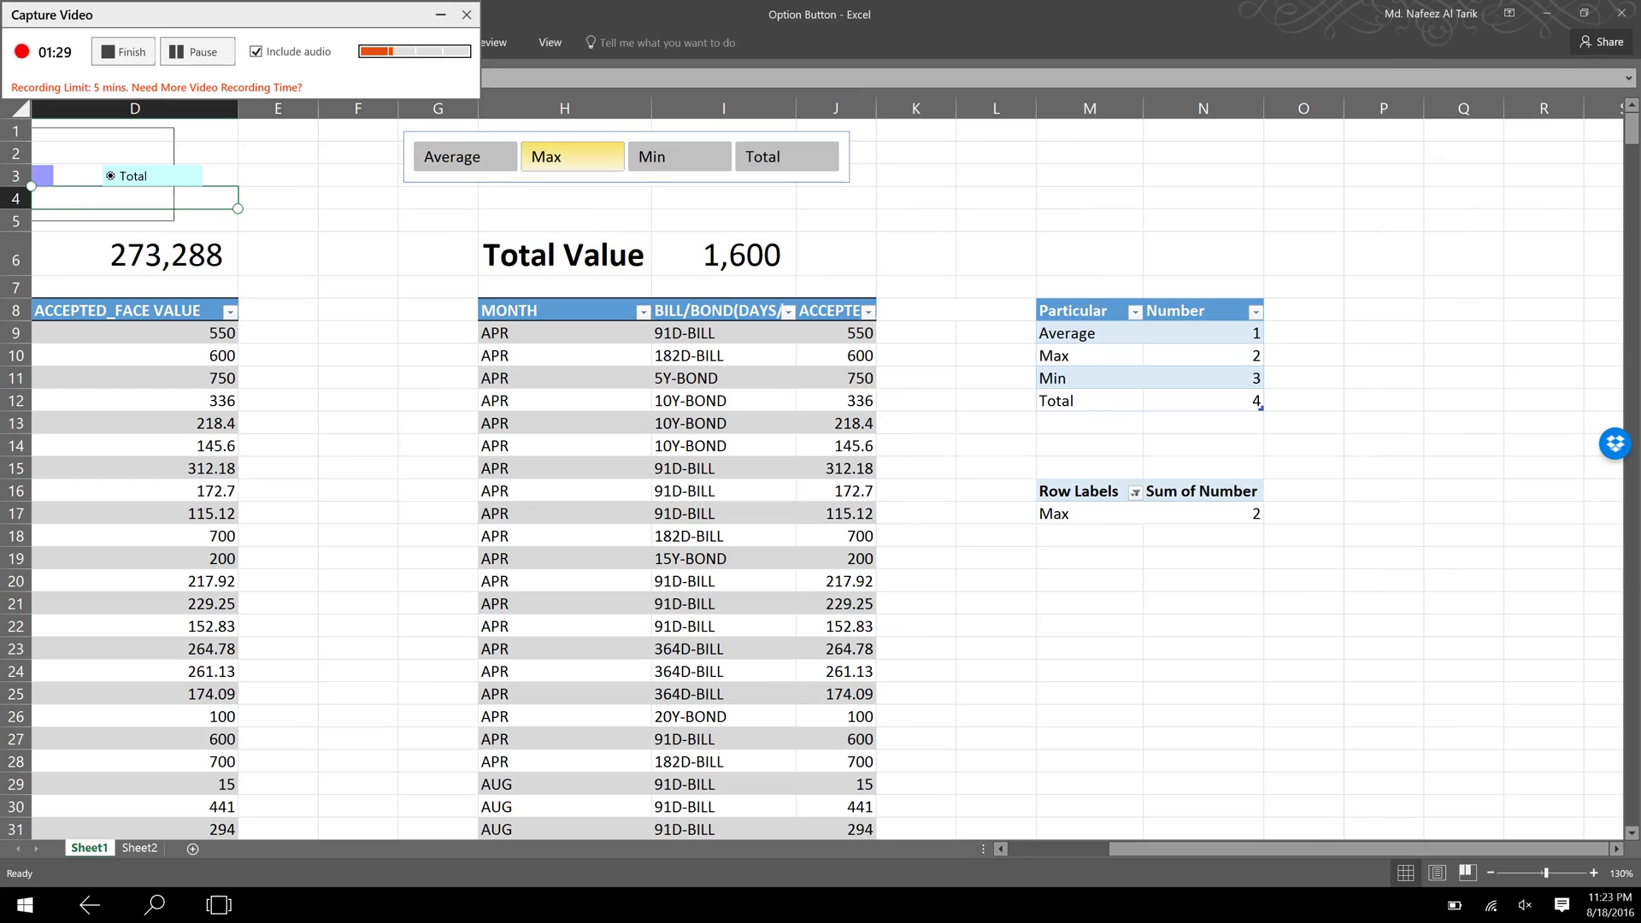
pyautogui.click(676, 162)
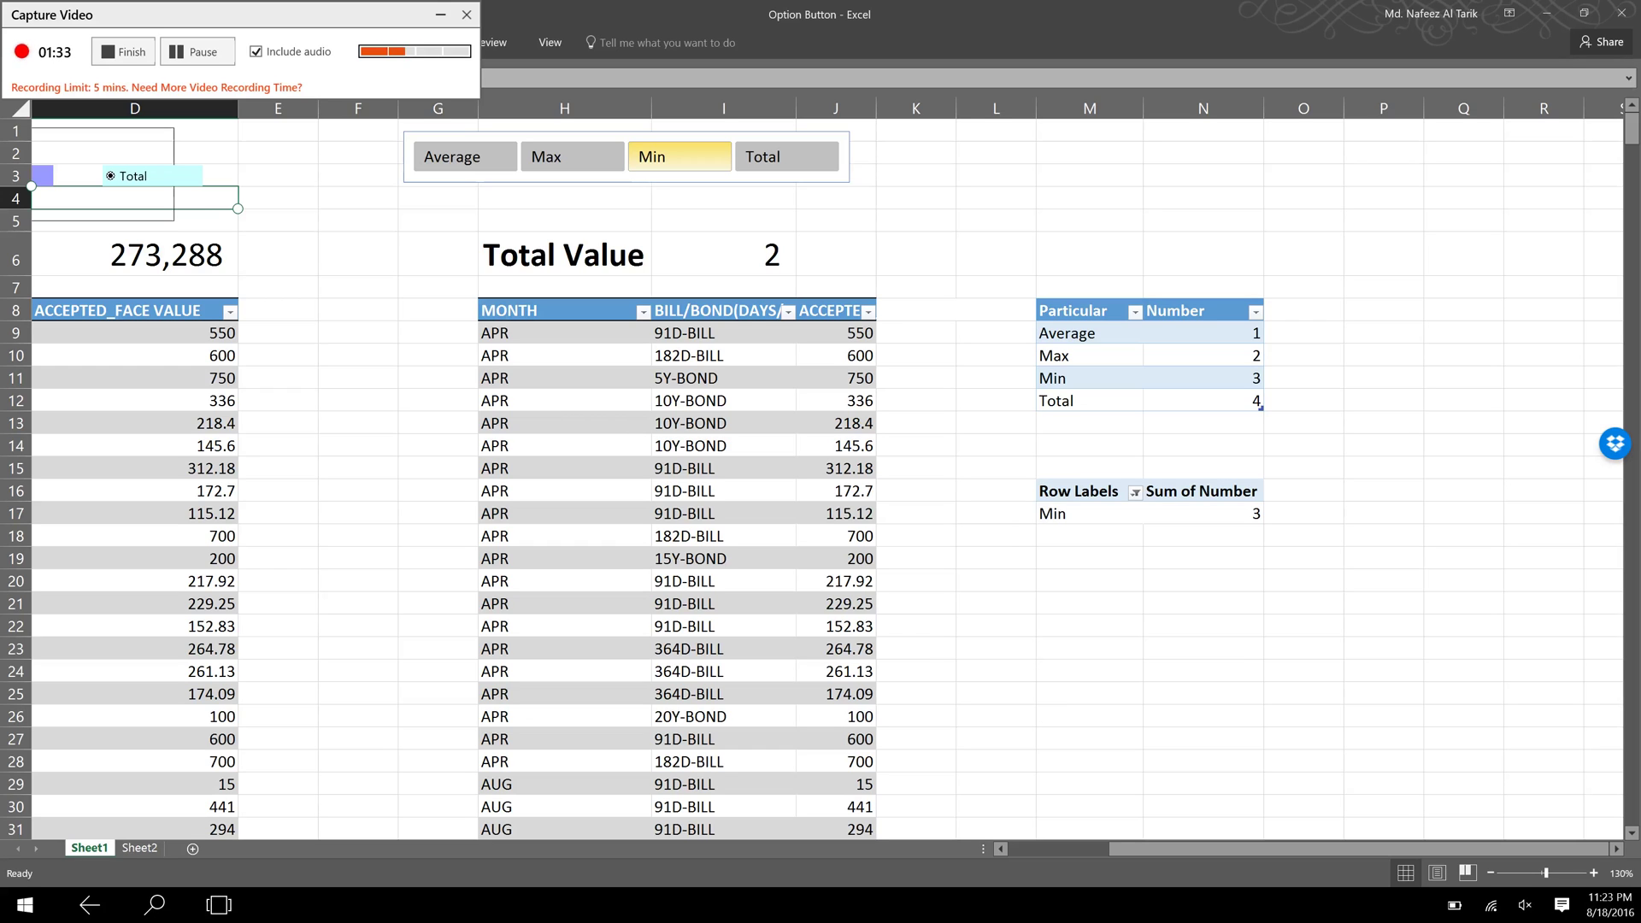
pyautogui.click(786, 157)
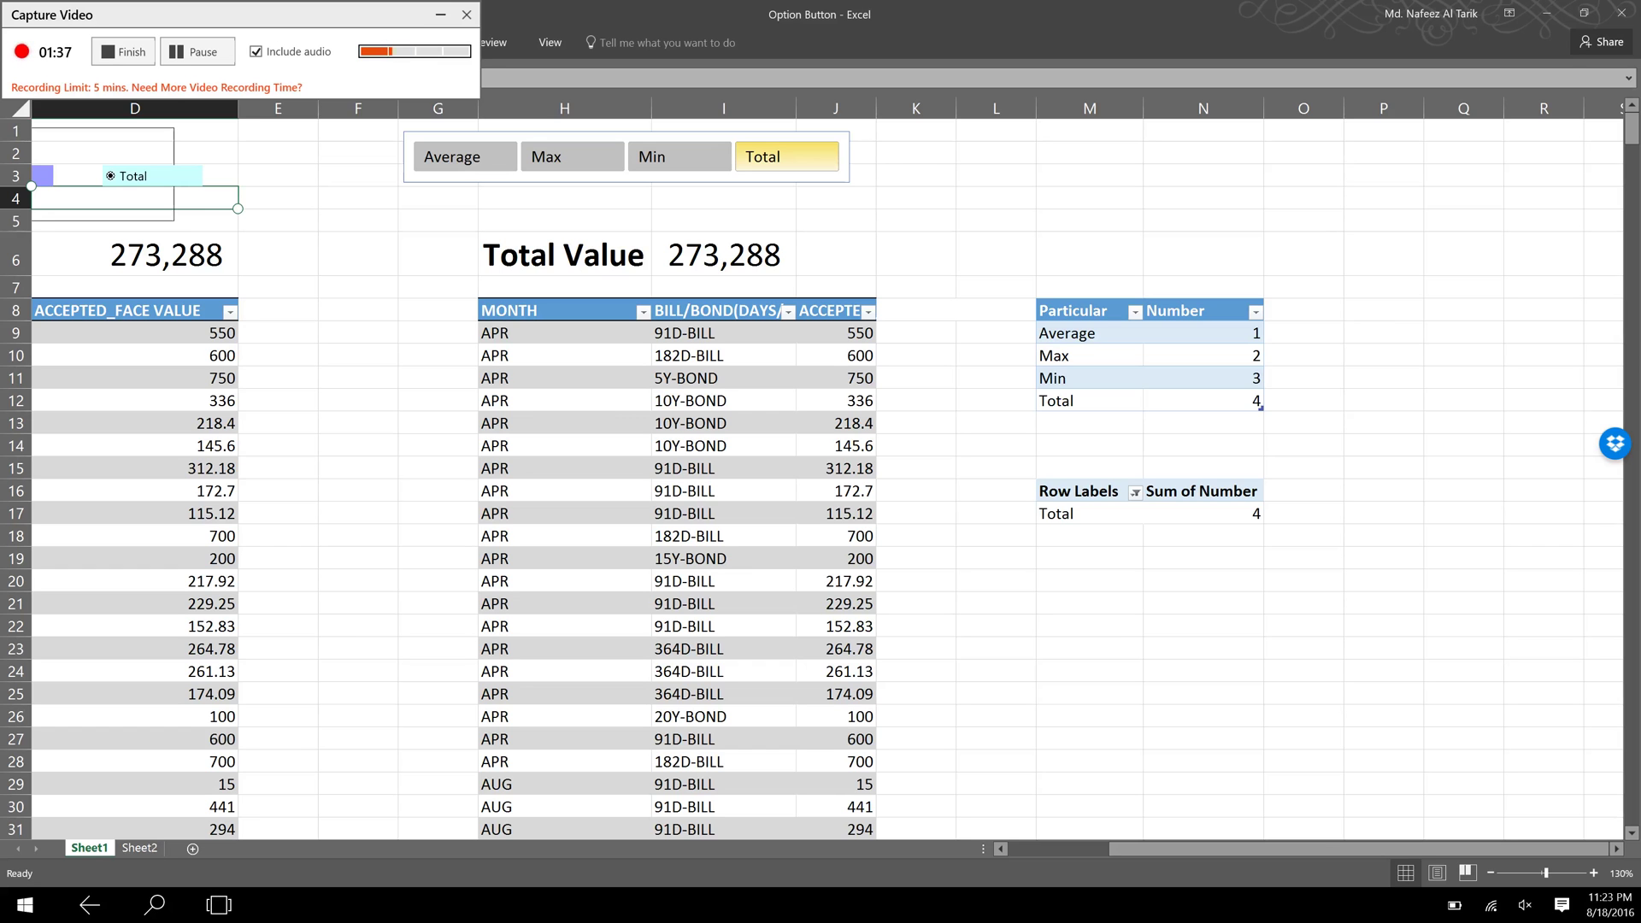
pyautogui.hscroll(-4, 820, 479)
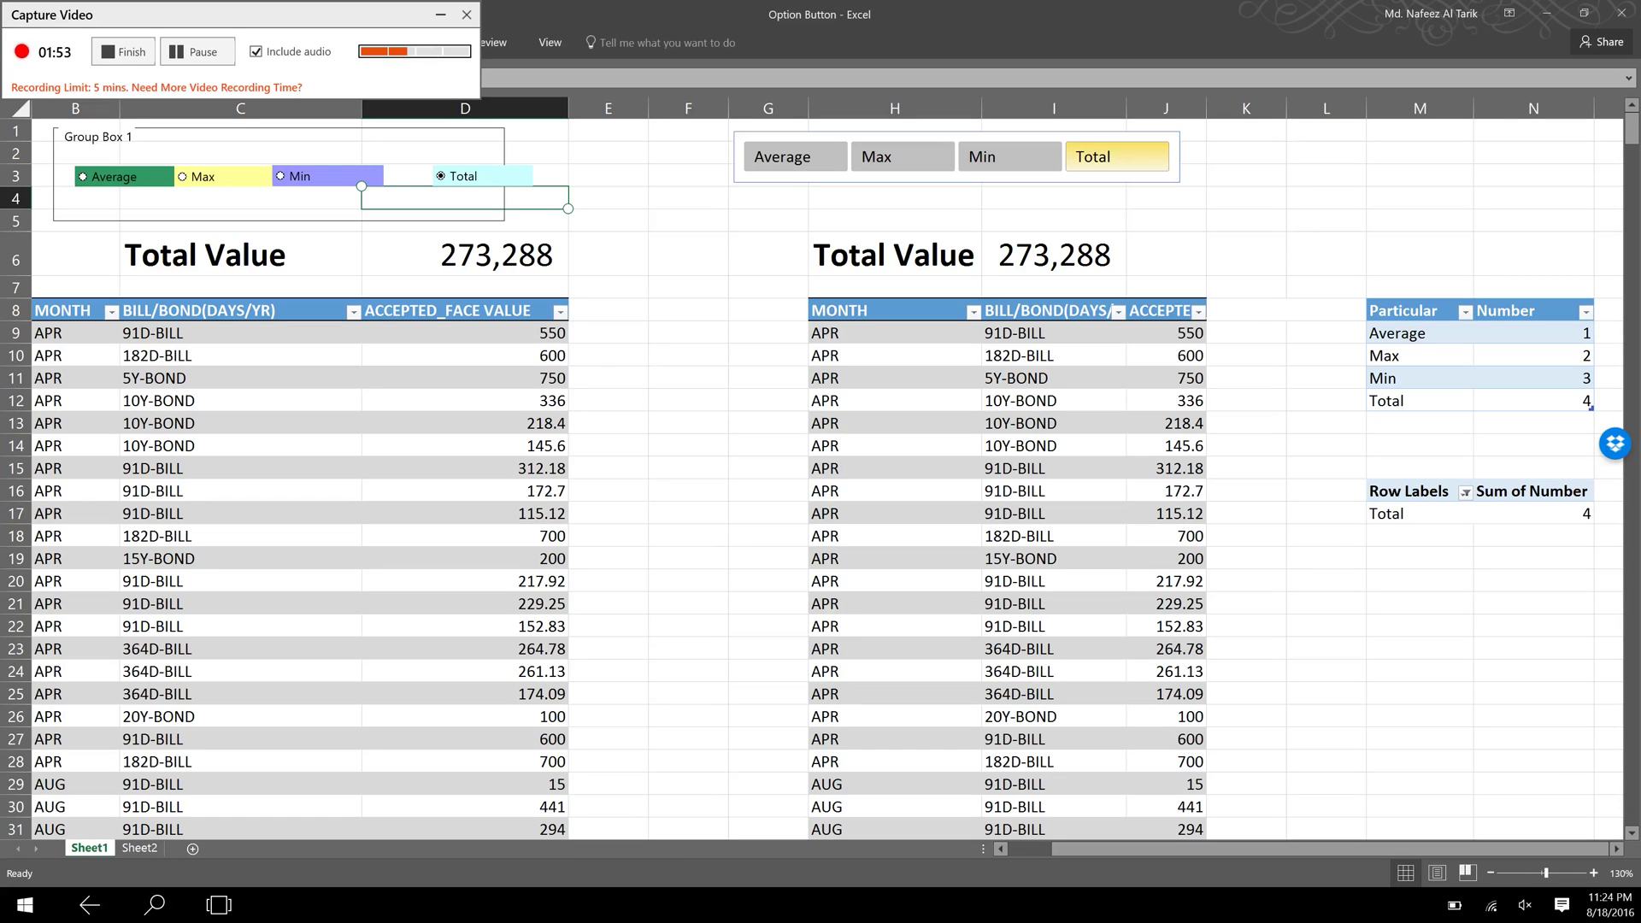
# View the list of functions and features used on Sheet2 and return to Sheet1.
pyautogui.hotkey('ctrl', 'pagedown')
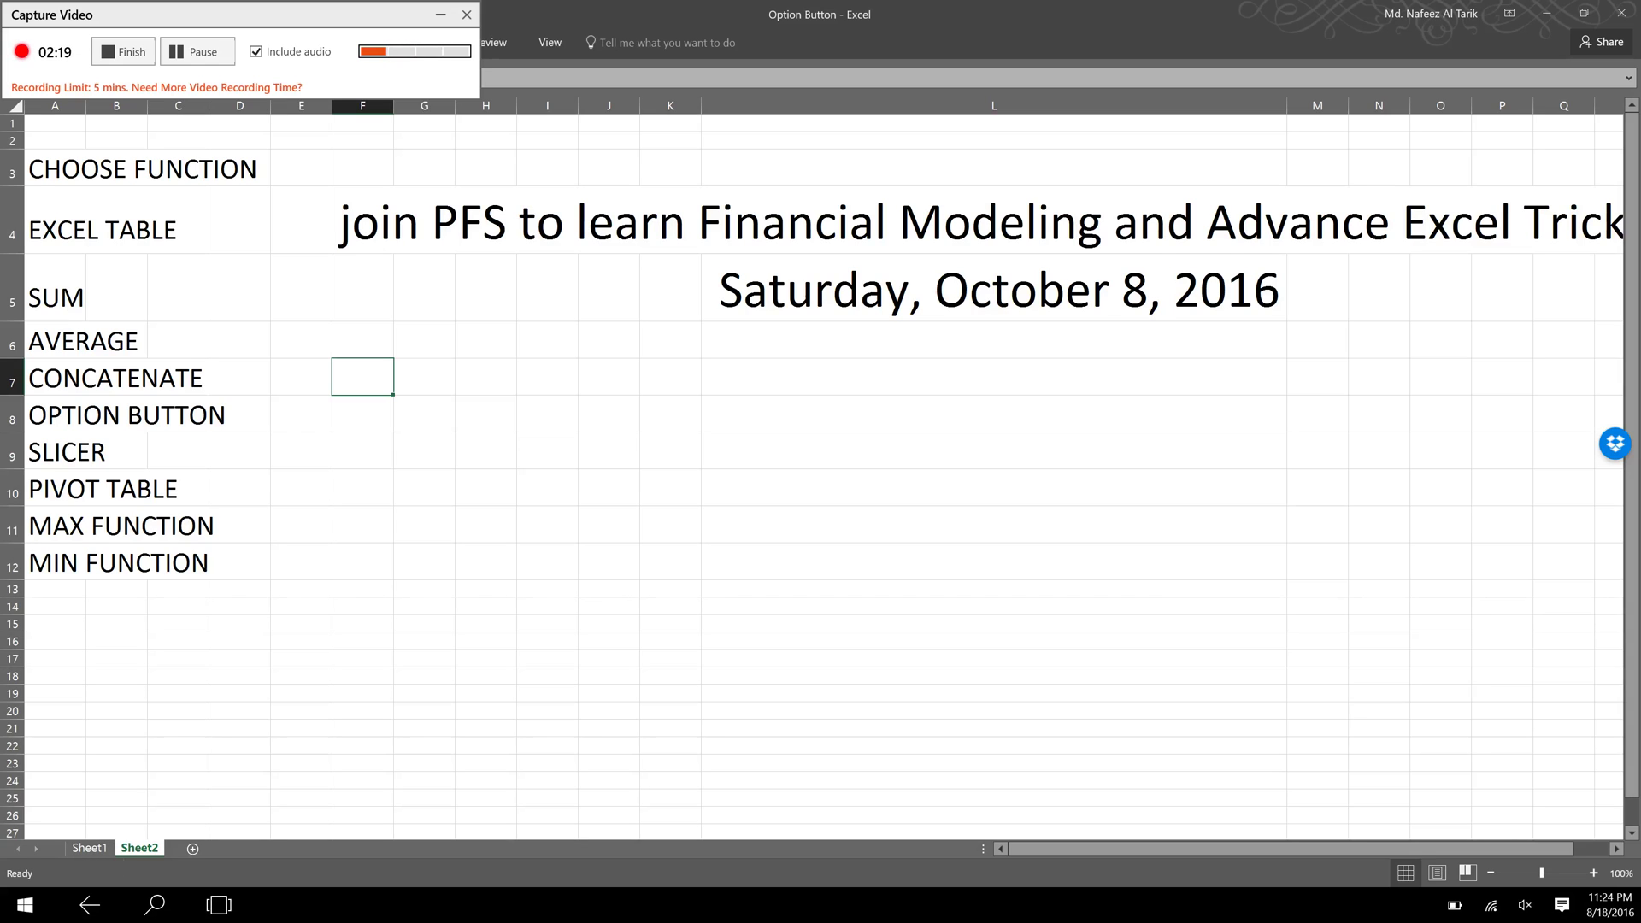
pyautogui.hotkey('ctrl', 'pageup')
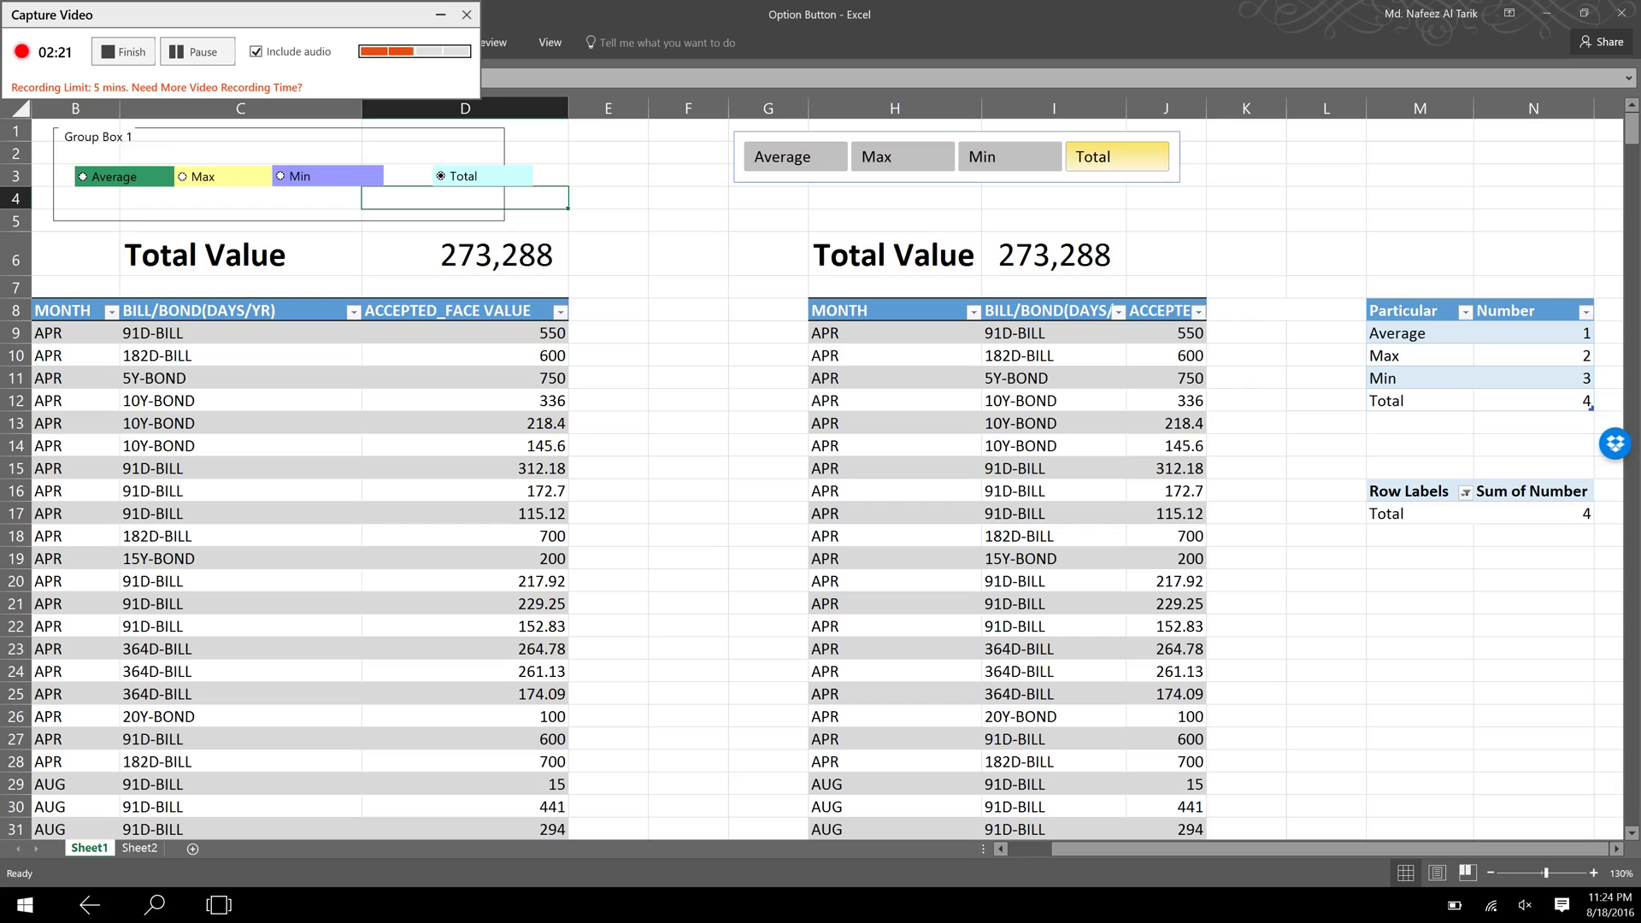
# Test the option buttons again with Average, Max, Min, Average and Total, and reopen Sheet2's list of functions.
pyautogui.click(83, 176)
pyautogui.click(183, 176)
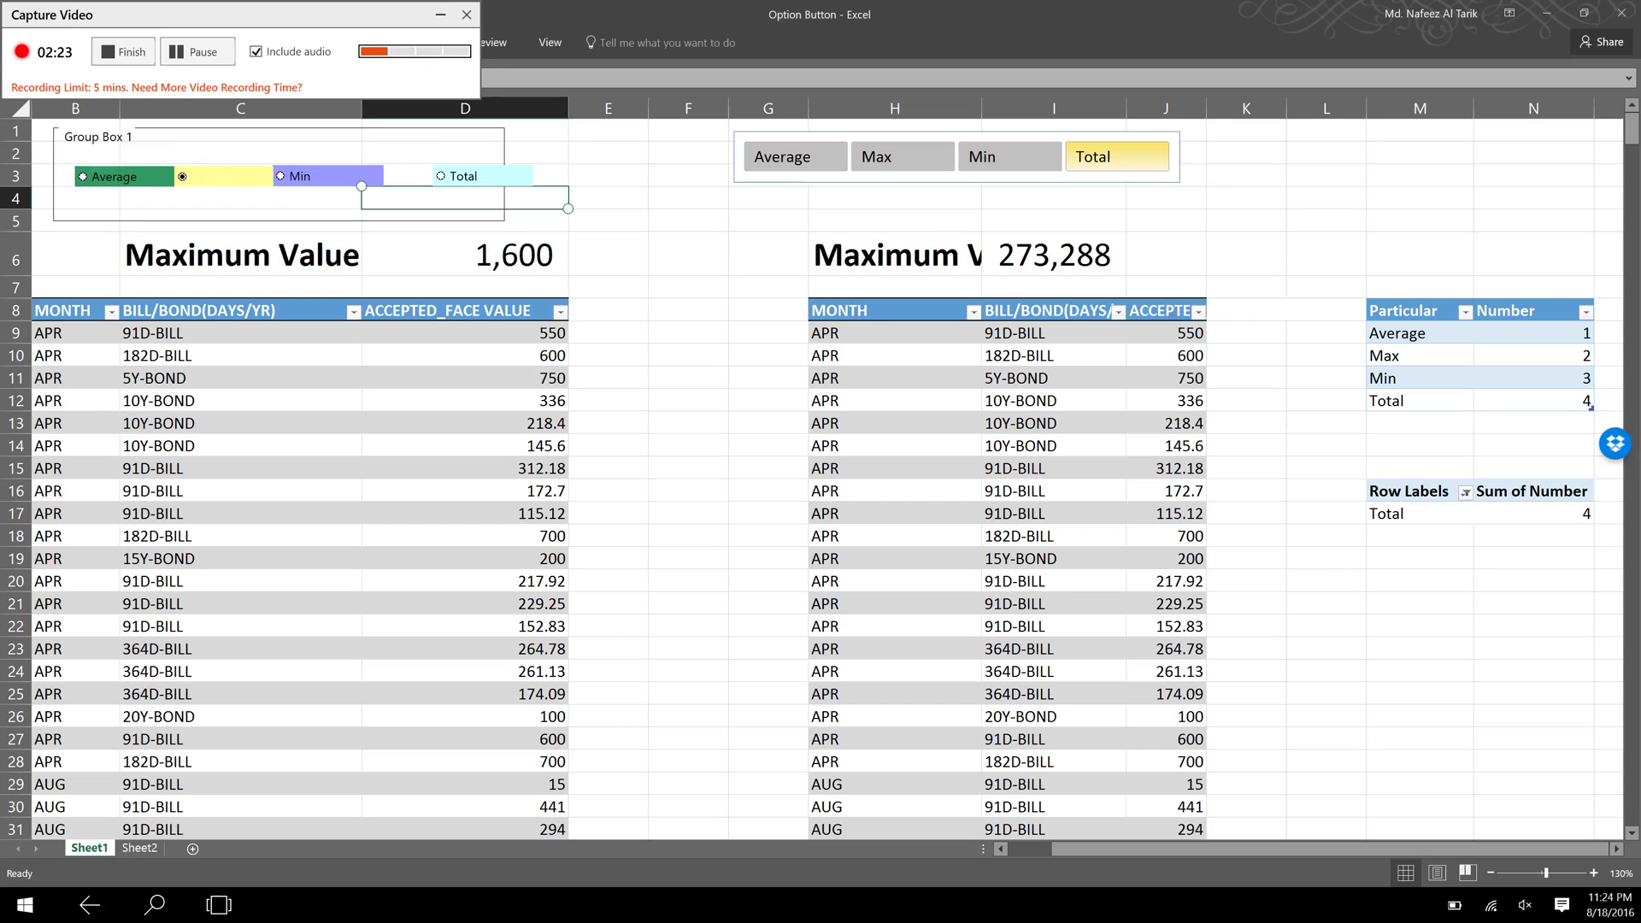
pyautogui.click(291, 176)
pyautogui.click(83, 176)
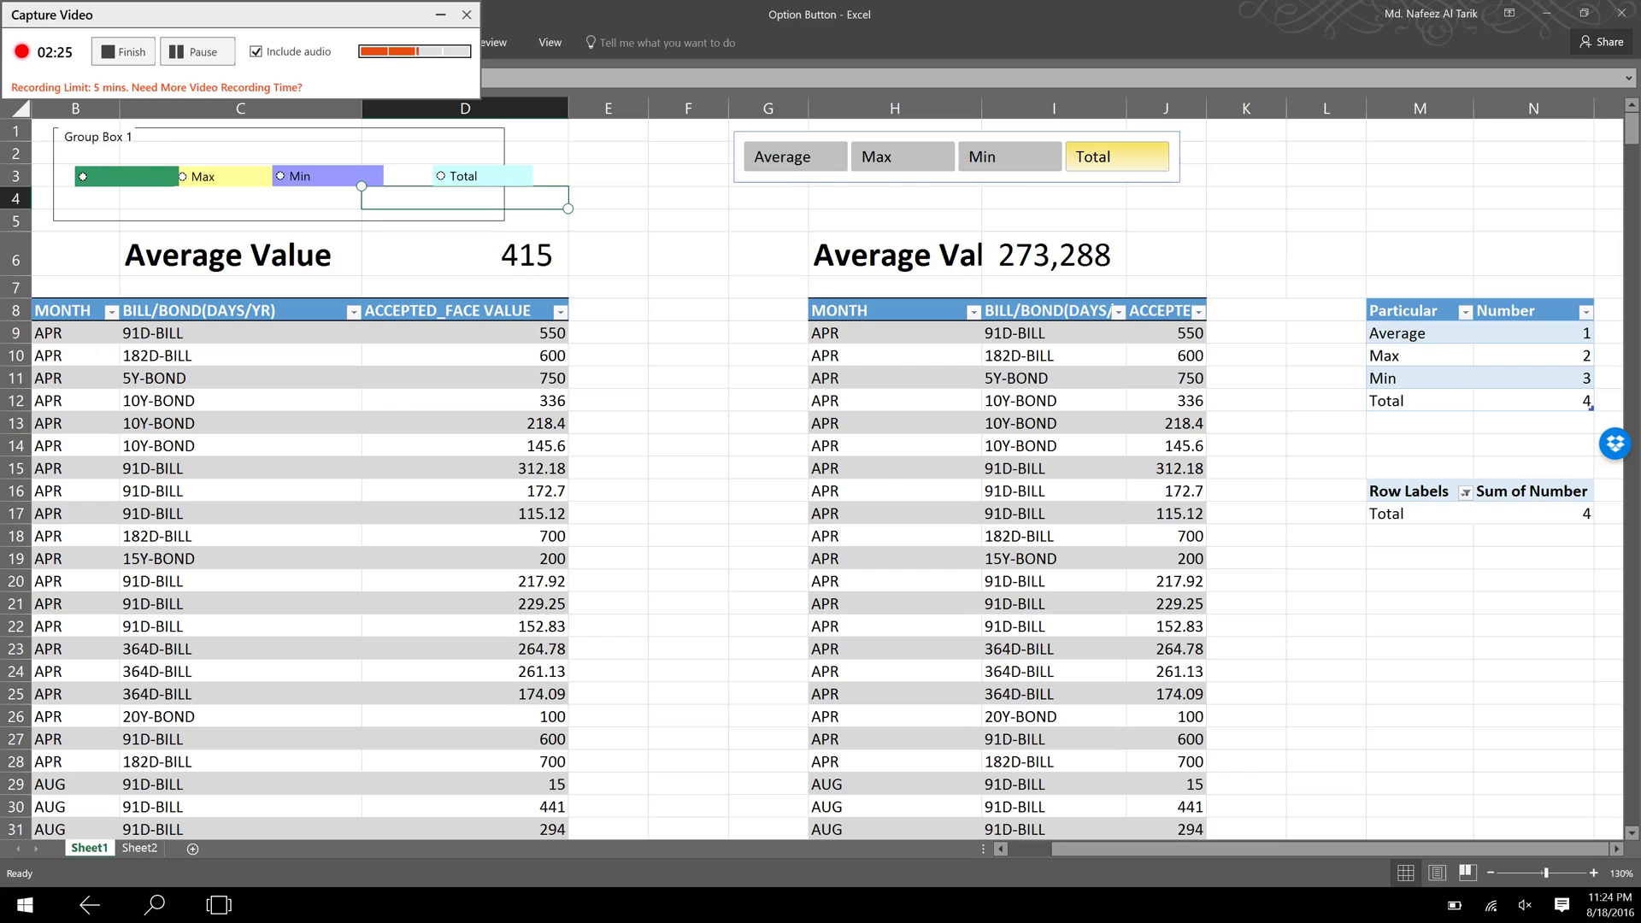
pyautogui.click(441, 176)
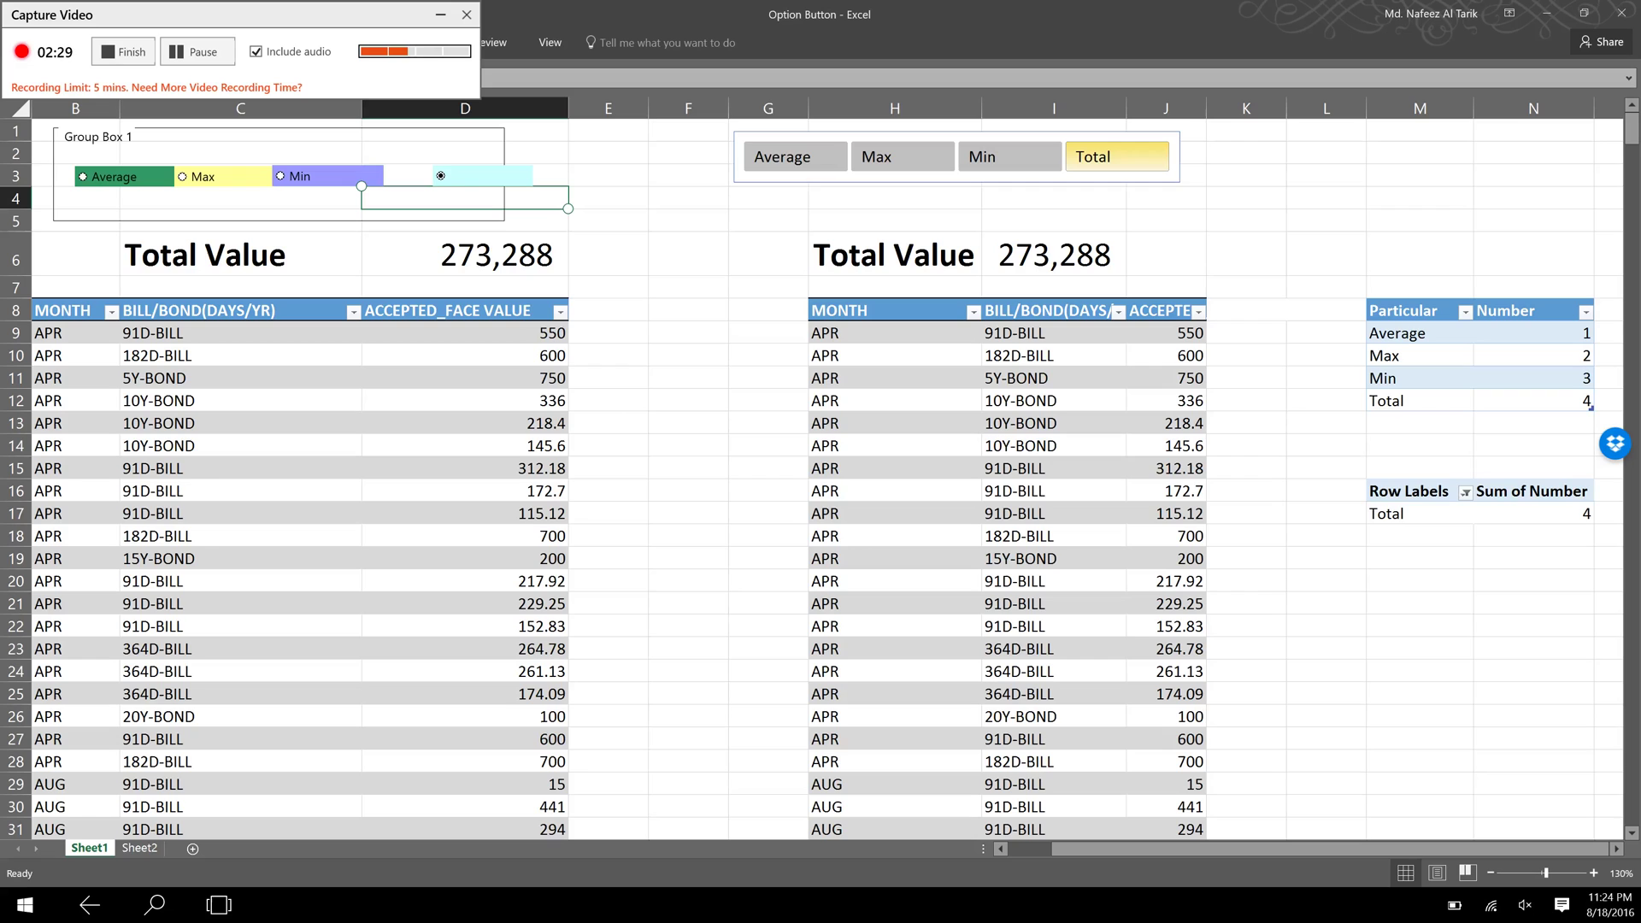
pyautogui.write('Total')
pyautogui.hotkey('ctrl', 'pagedown')
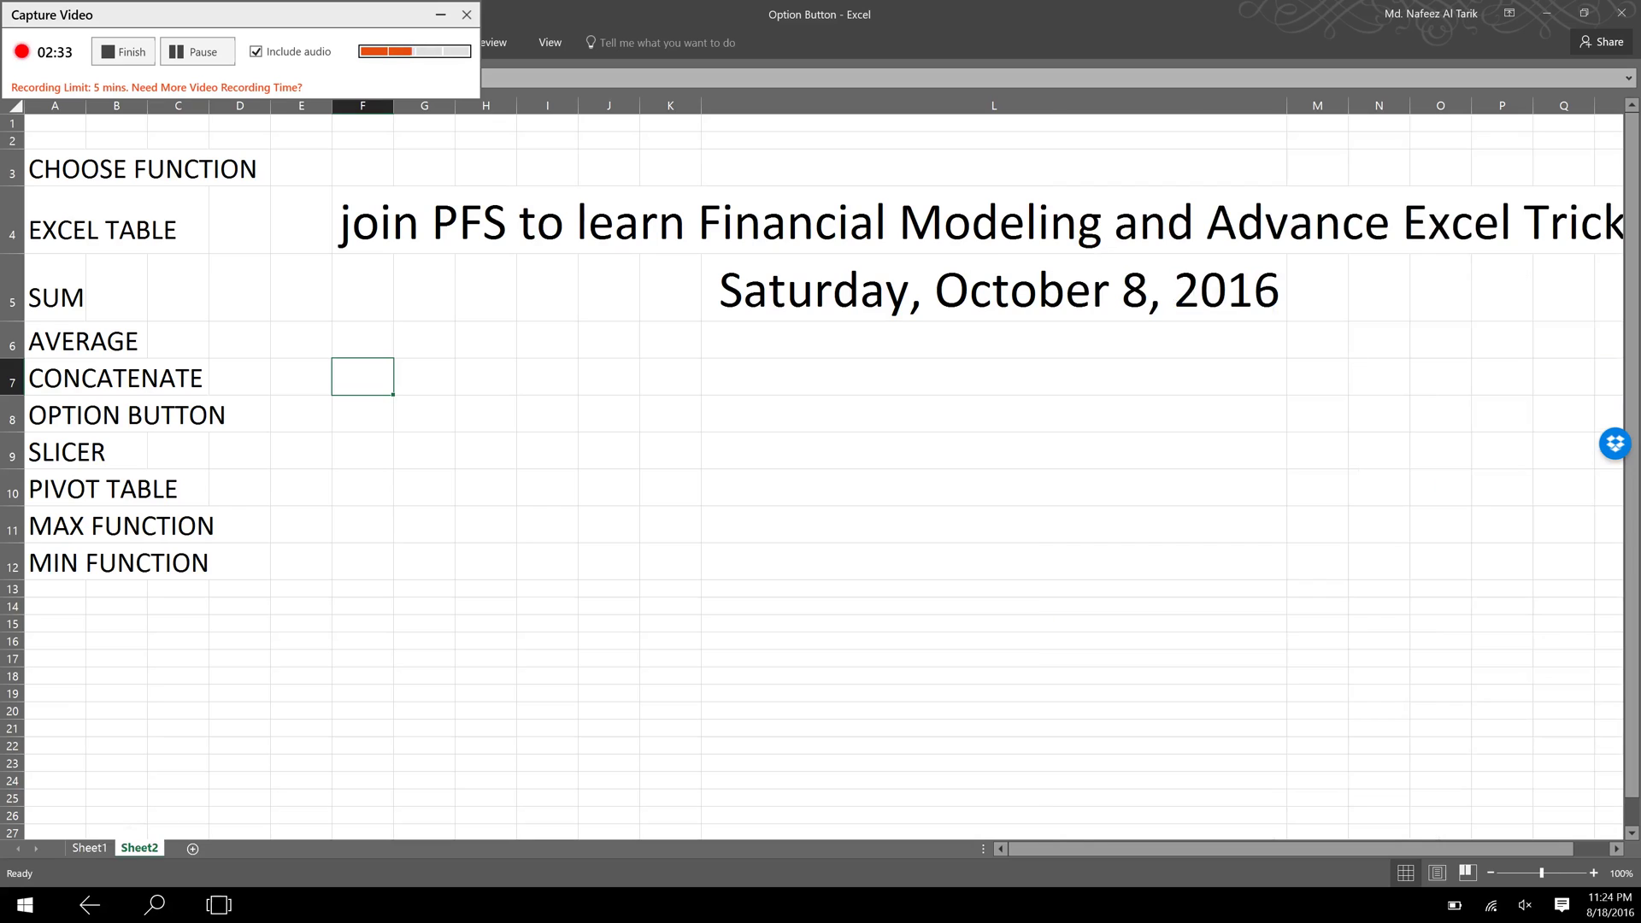